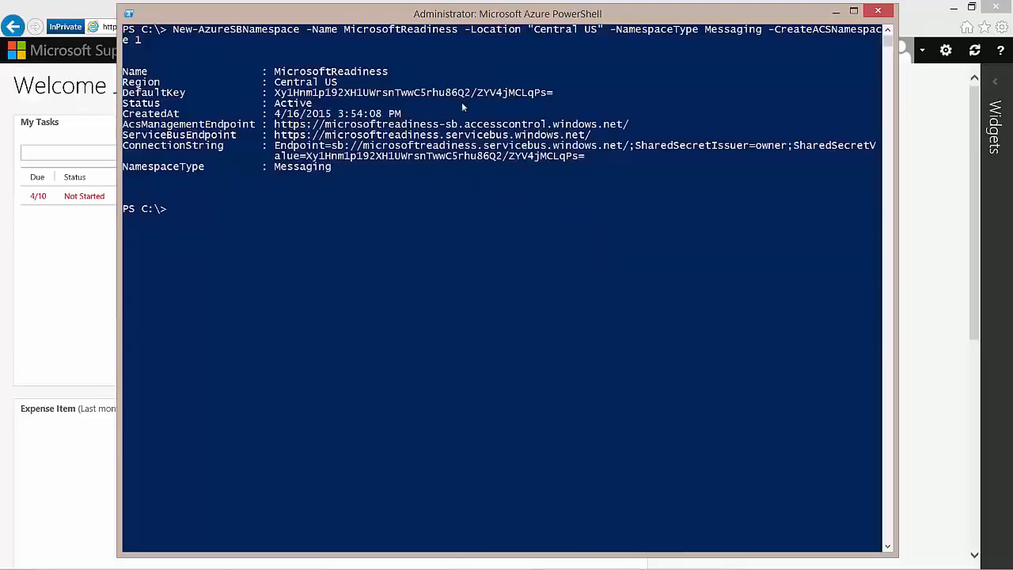
Step: Copy the MicrosoftReadiness namespace's DefaultKey from the console and bring up the blank Notepad document
drag(277, 93, 550, 97)
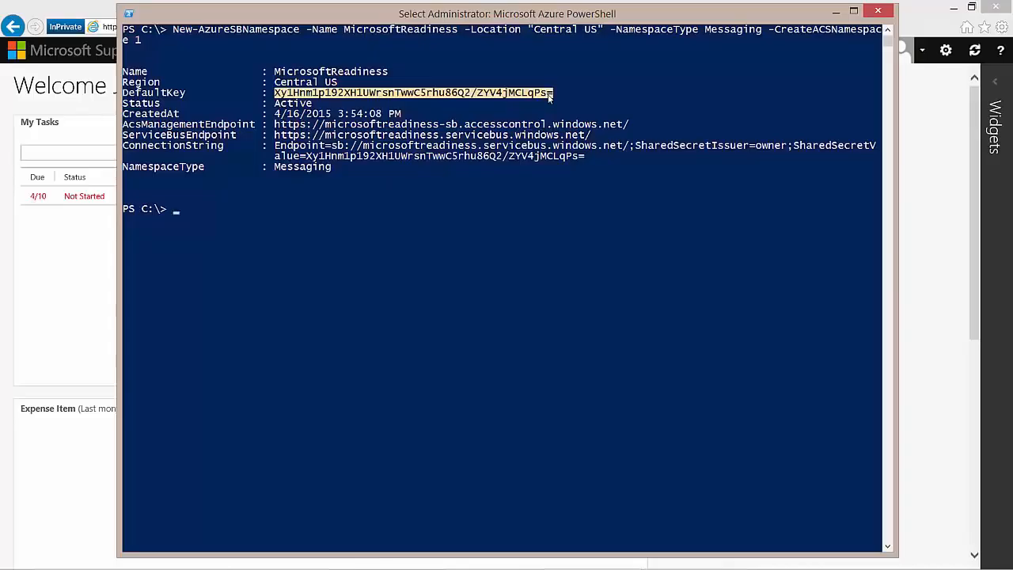
right_click(550, 95)
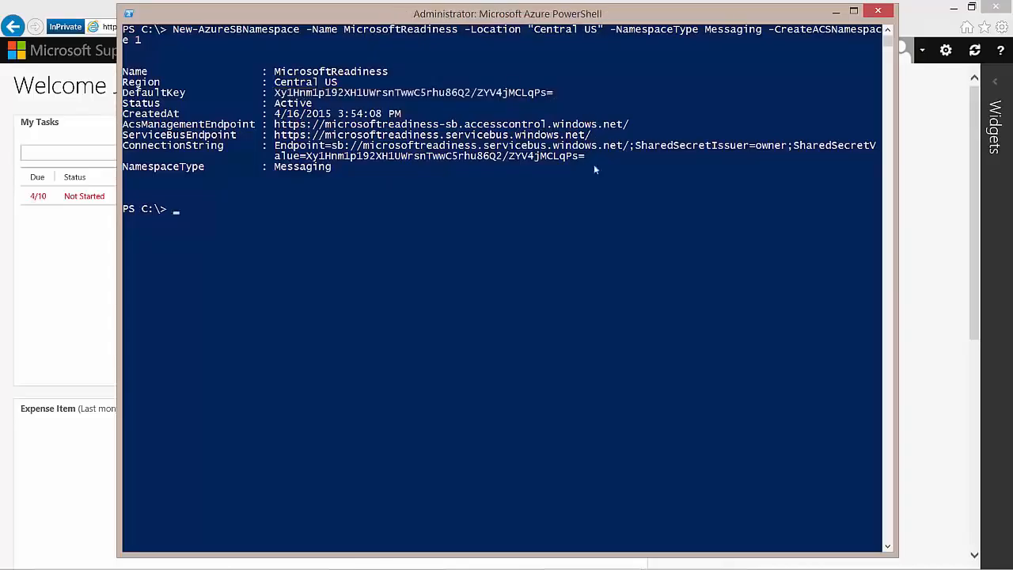
click(694, 557)
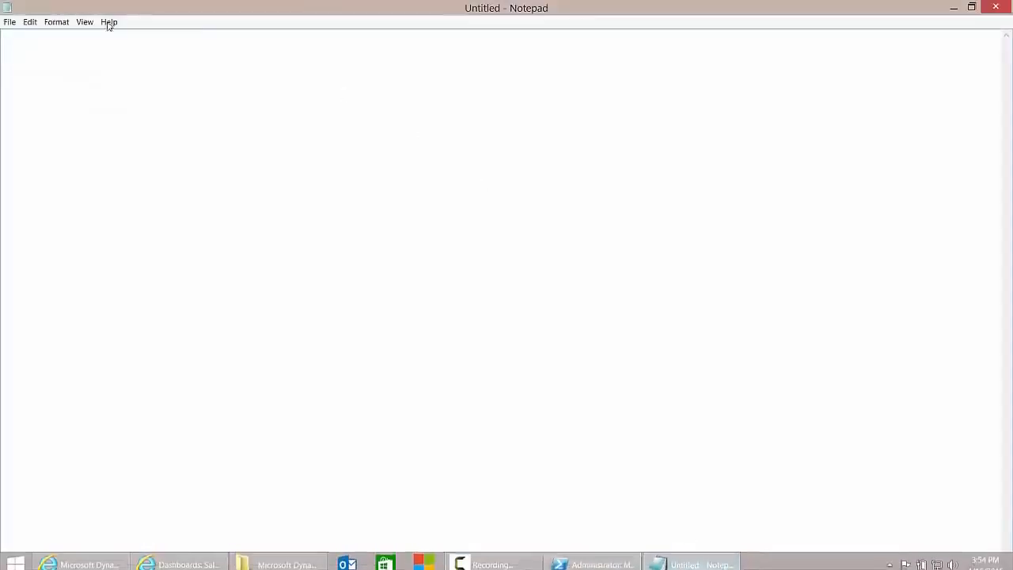
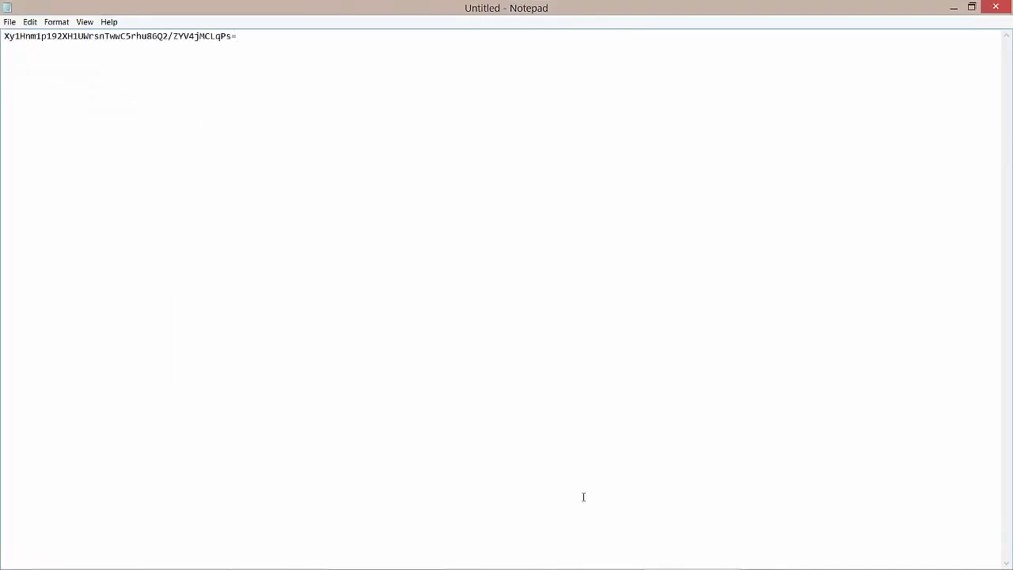
Step: Cycle through the CRM and Dynamics Marketing browser windows, then bring up the portal.office.com tab
mouse_move(586, 567)
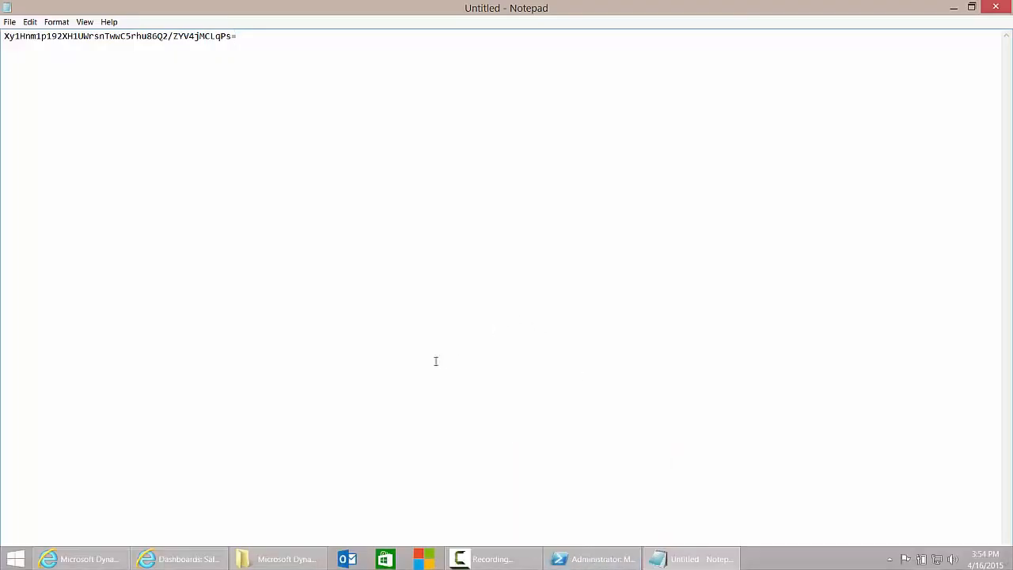
click(190, 560)
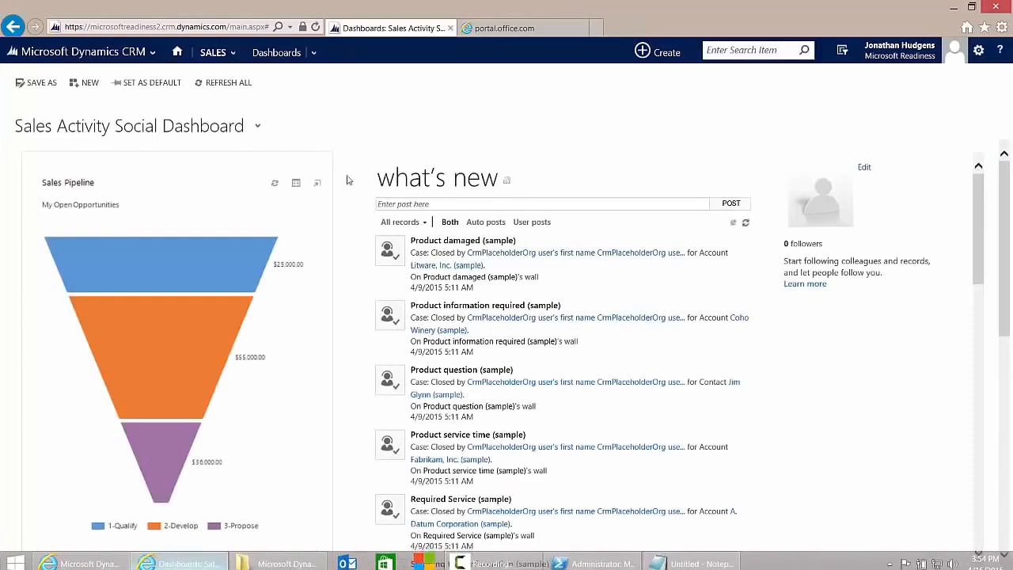
click(79, 558)
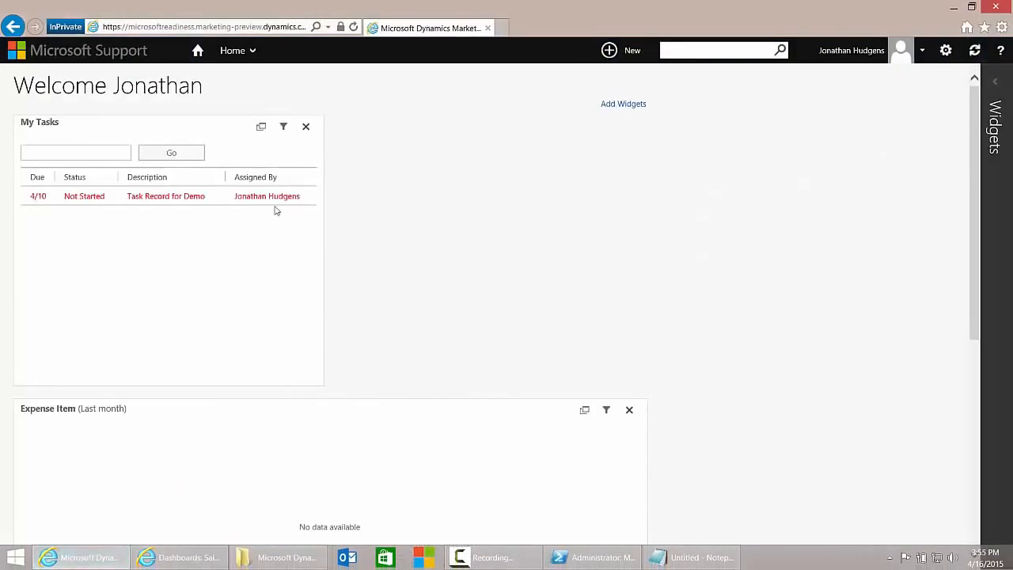
click(181, 557)
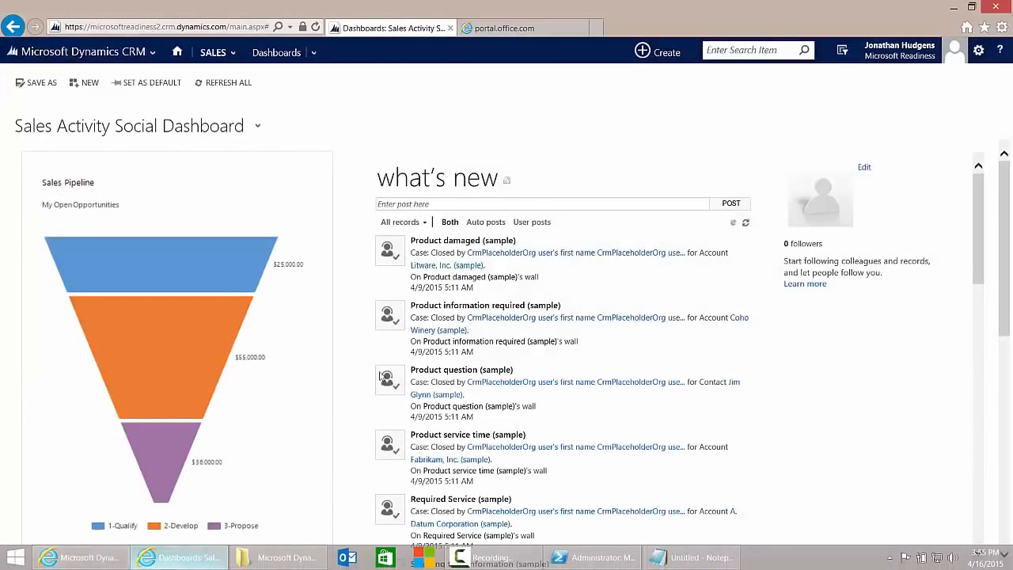
click(501, 29)
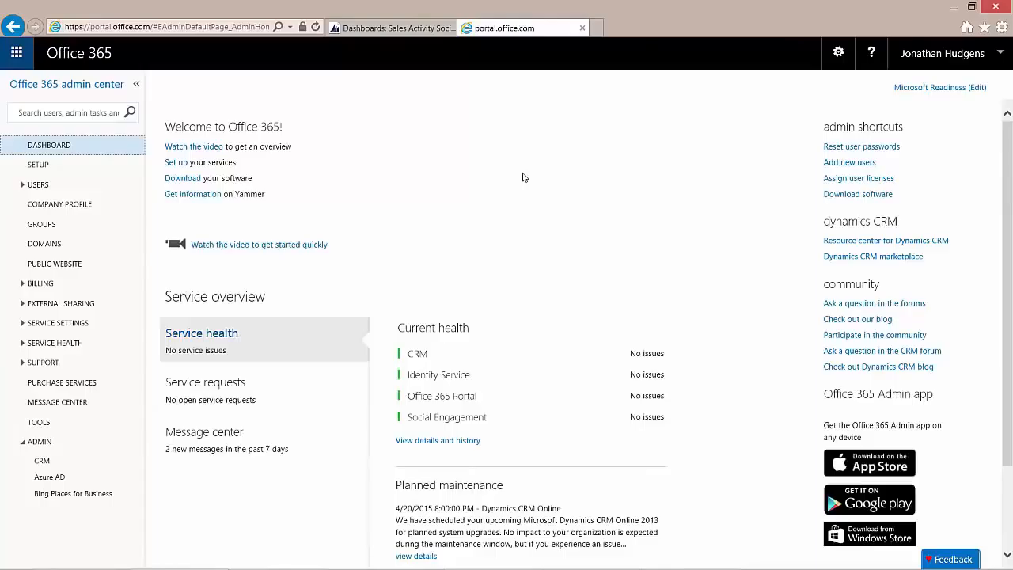
Step: Start a new active user with first name MDMCRM, last name Connector, user name mdmcrmconnector
click(23, 185)
click(52, 202)
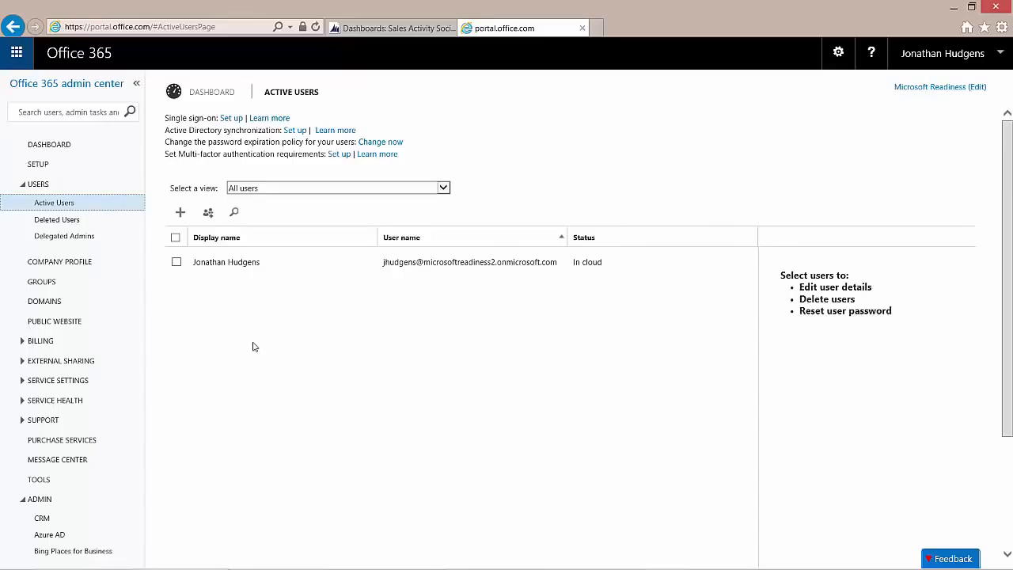
click(181, 213)
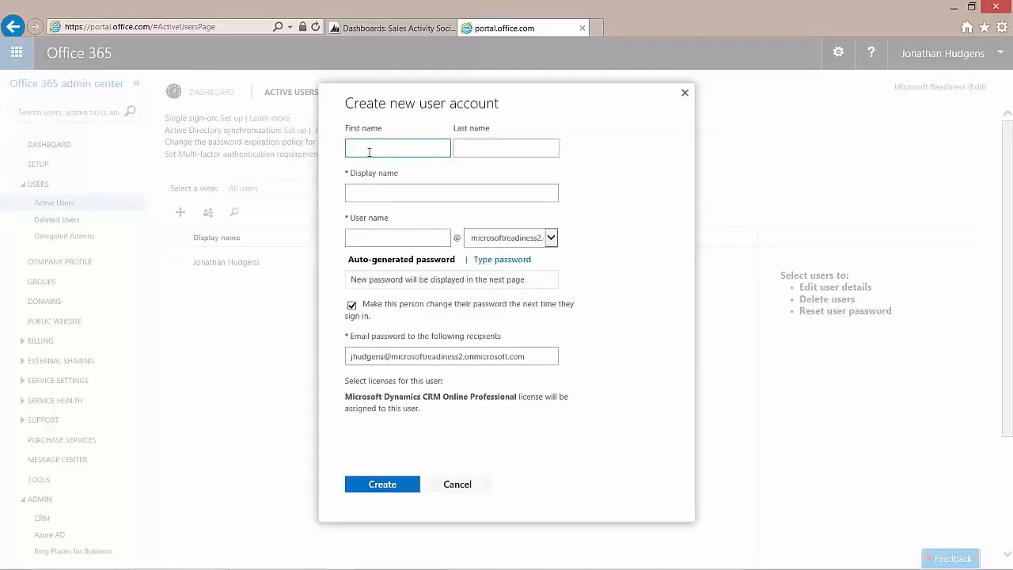
text(MDMCRM)
key(Tab)
text(Connector)
key(Tab)
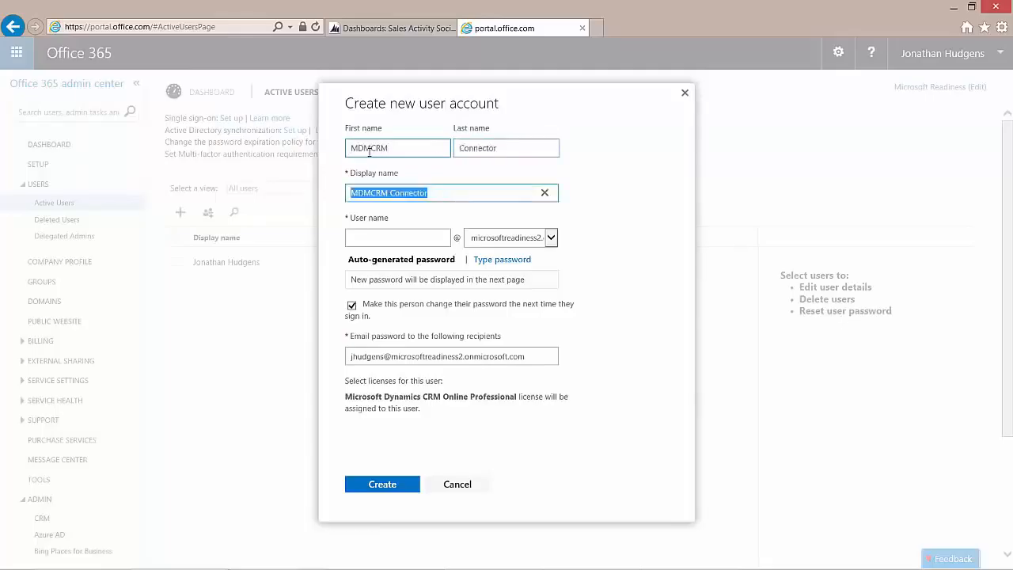
key(Tab)
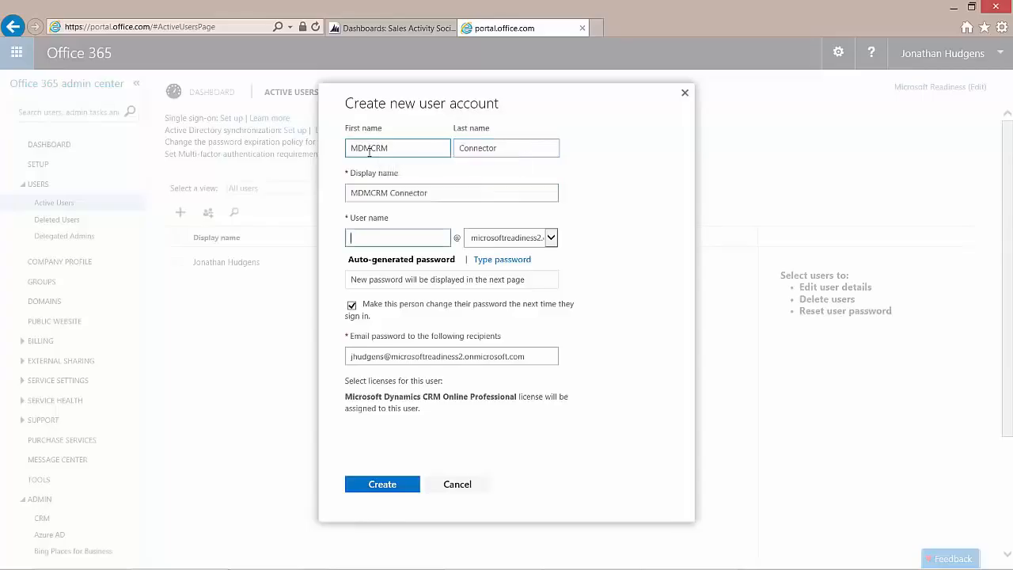
text(mdmcrmconnector)
Step: Set the account password manually without forcing a change at sign-in, and create the user
click(479, 260)
click(369, 280)
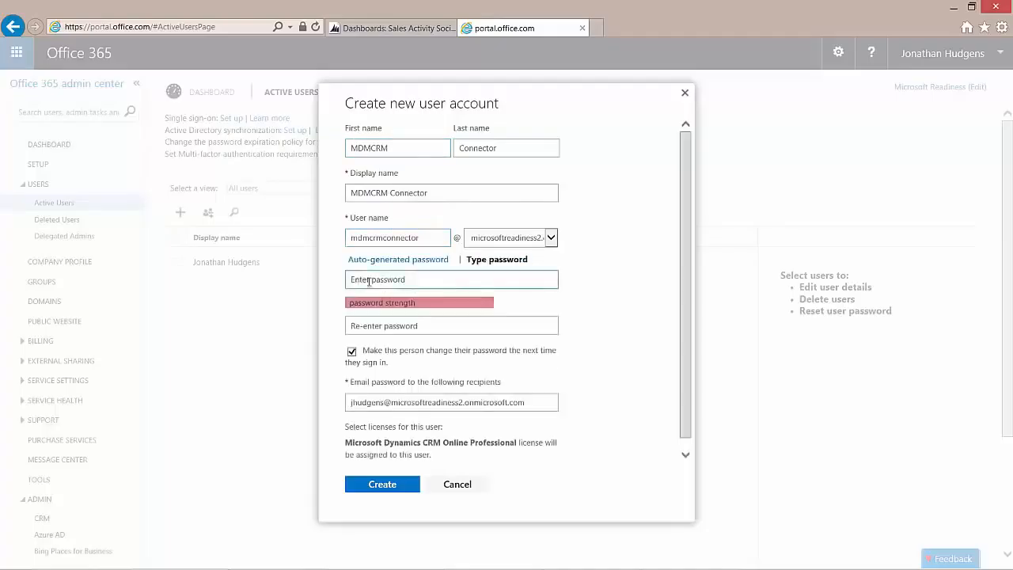
text(********)
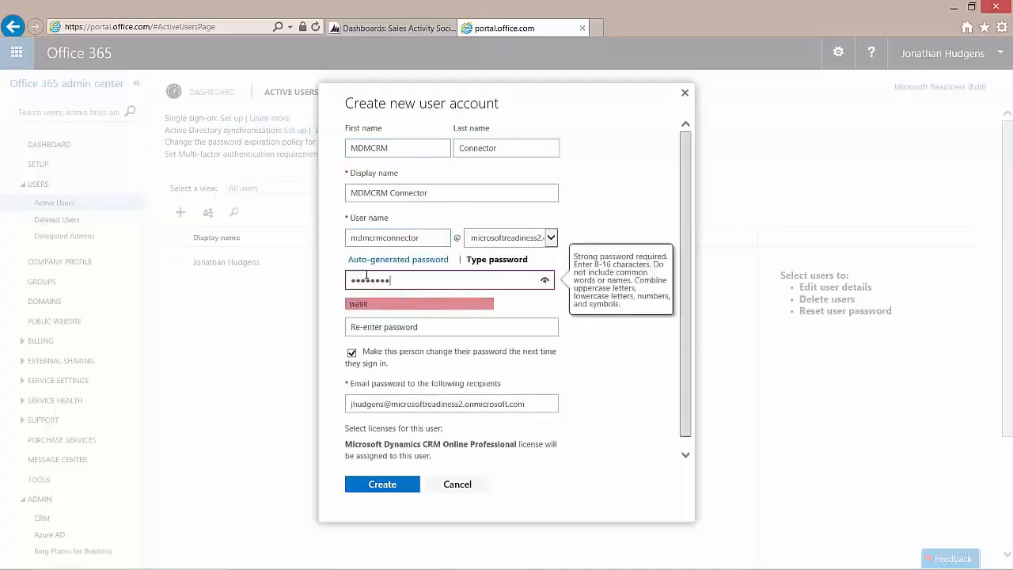
text(*****)
key(Tab)
text(*************)
click(371, 353)
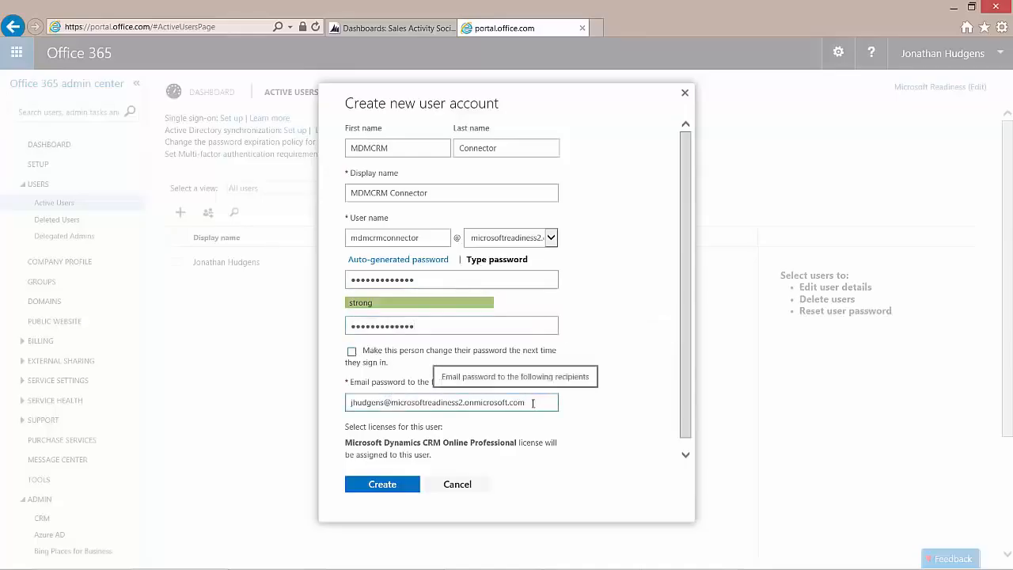
click(384, 484)
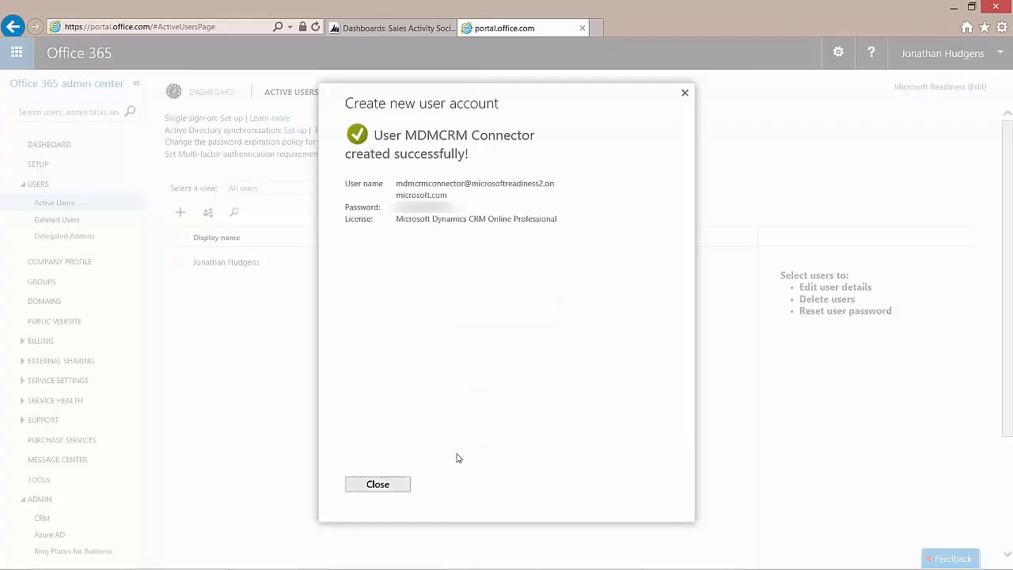
click(393, 483)
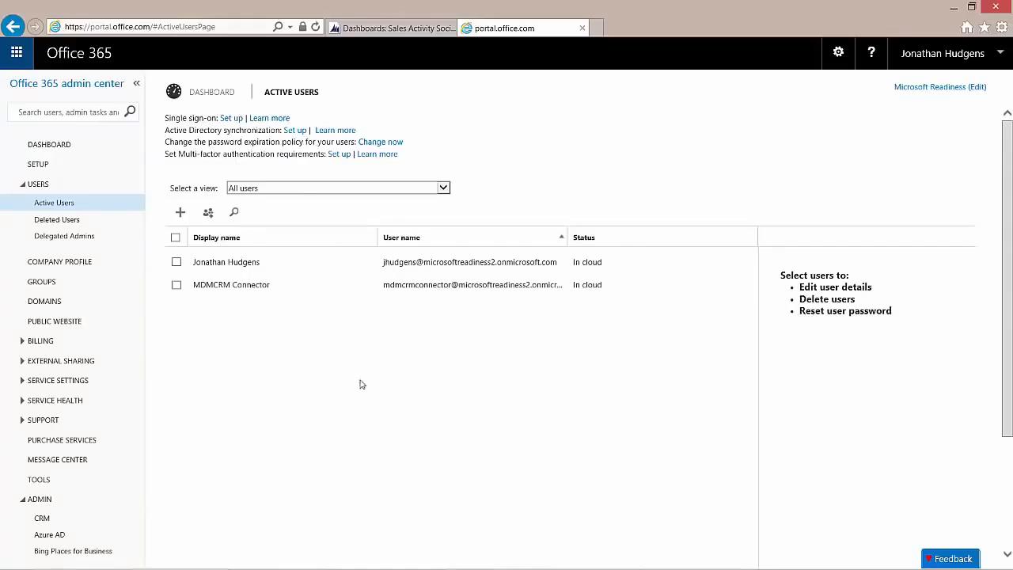
click(398, 30)
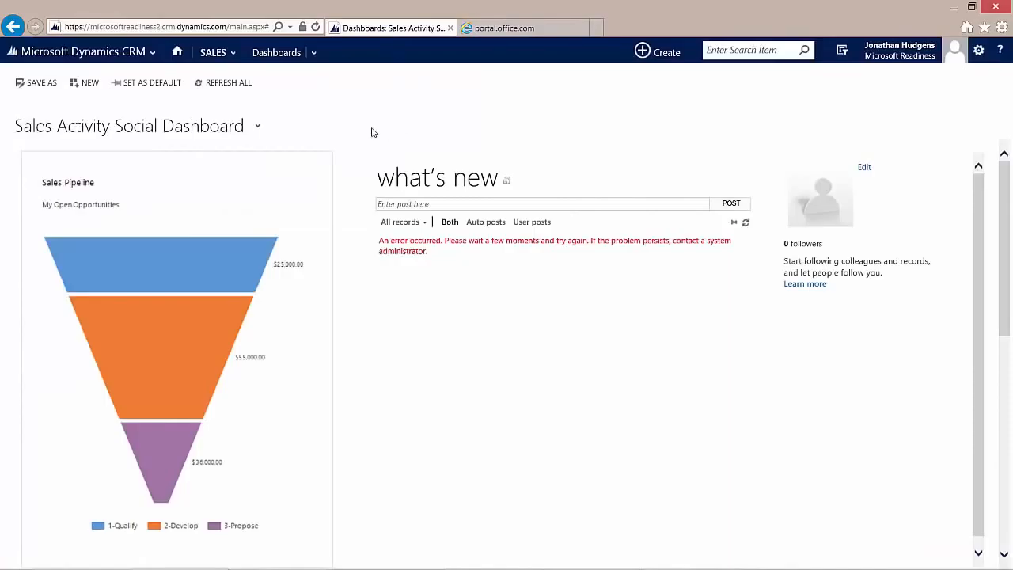
Step: Open CRM Settings > Security > Users and check MDMCRM Connector appears among Enabled Users
click(116, 57)
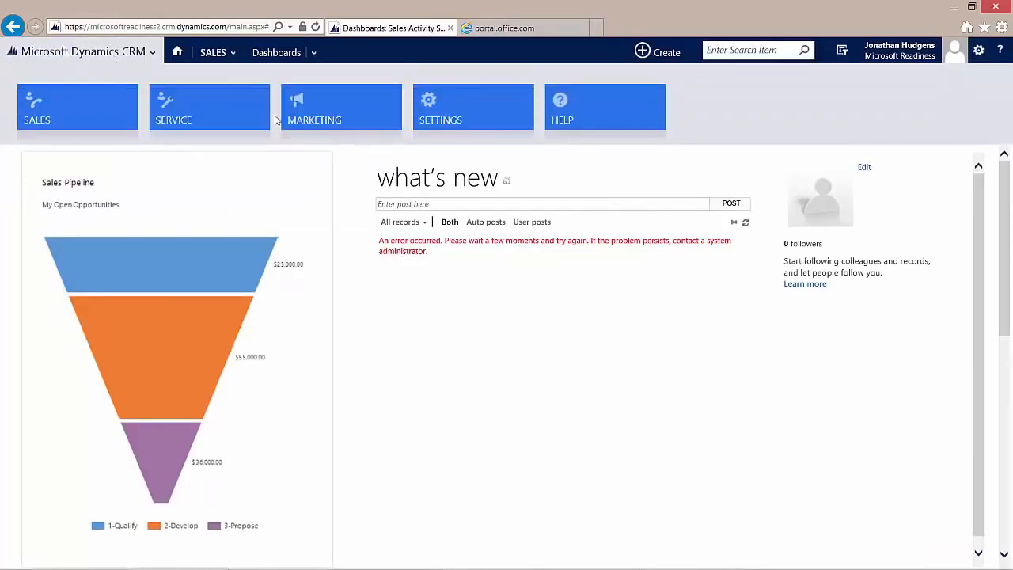
click(461, 119)
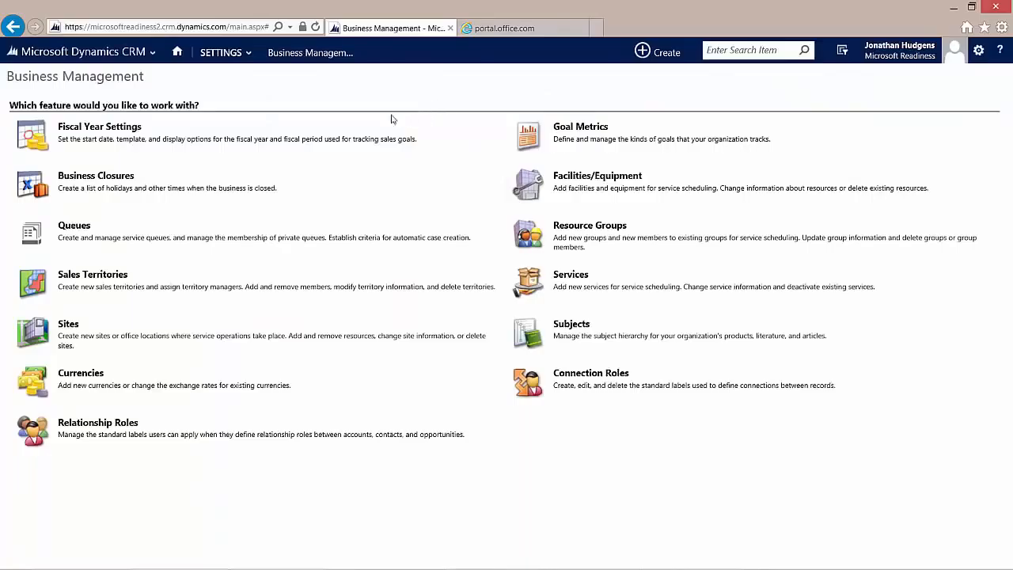
click(230, 55)
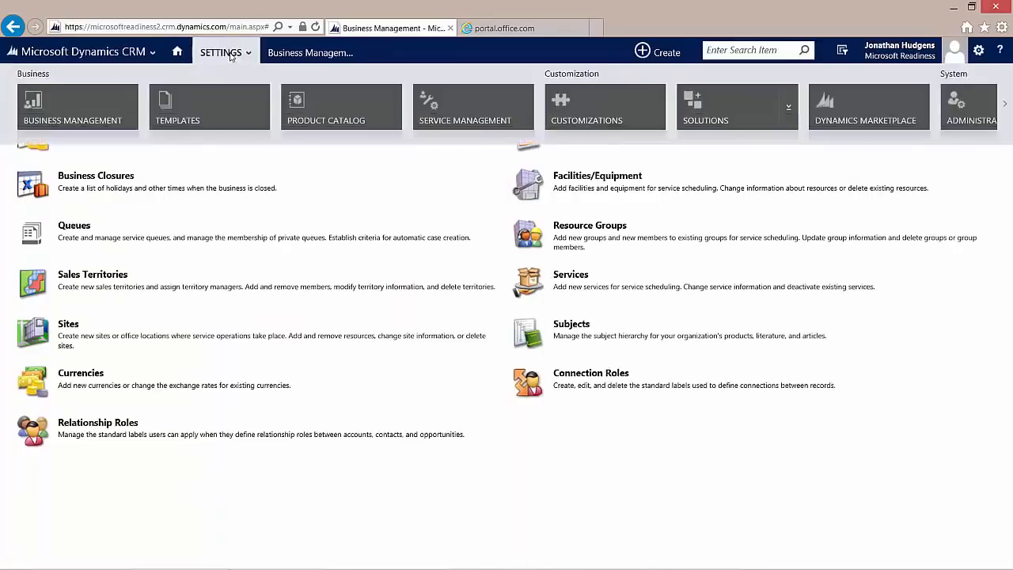
click(1005, 105)
click(202, 113)
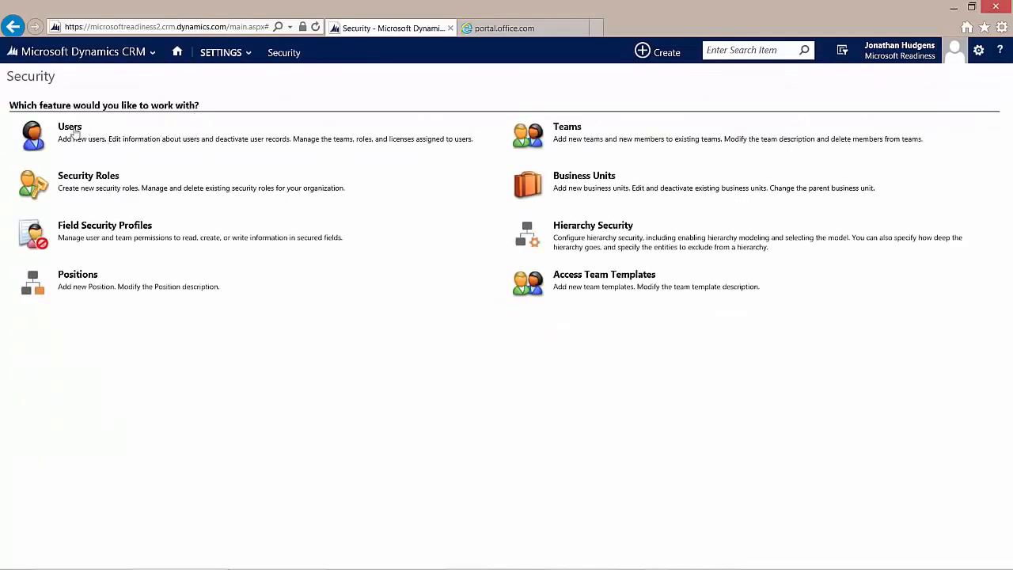
click(69, 128)
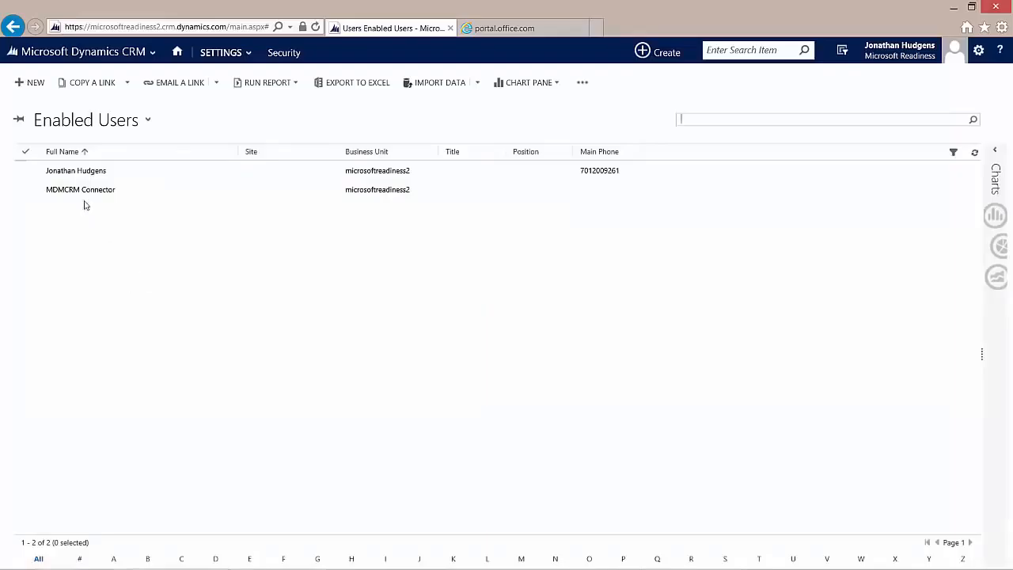
click(226, 51)
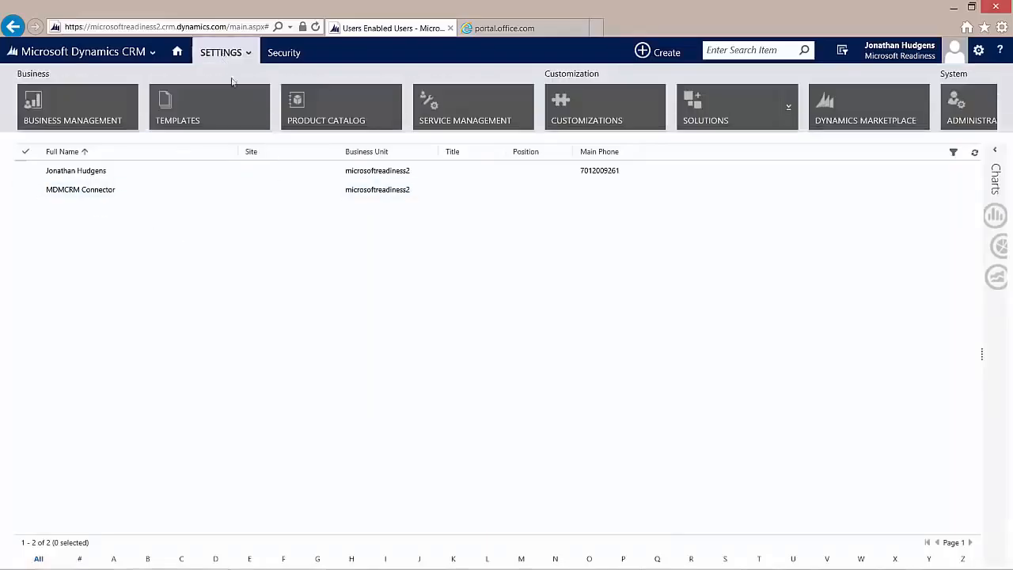
click(237, 57)
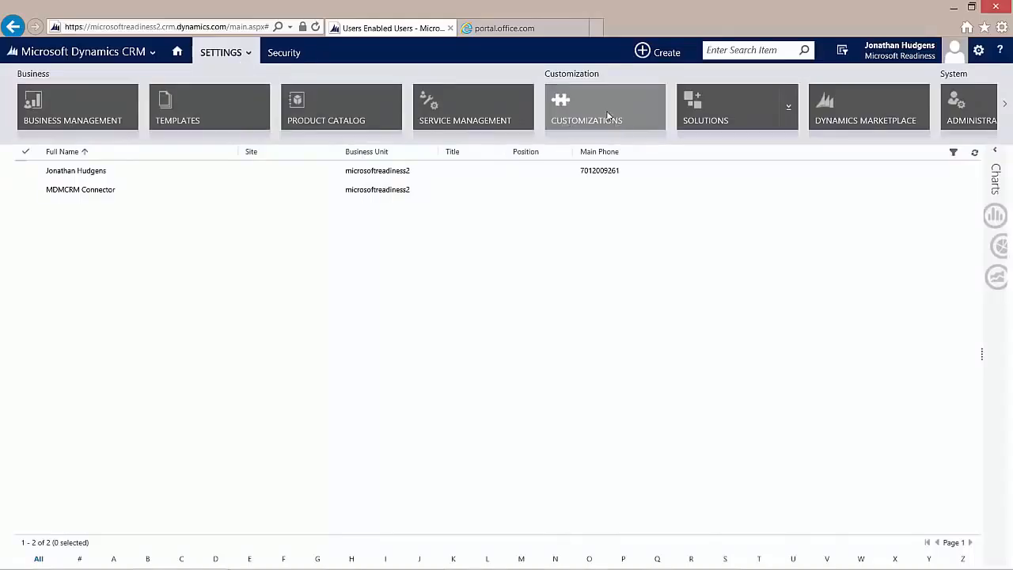
Step: Go to Settings > Solutions and launch the Import Solution wizard
click(709, 115)
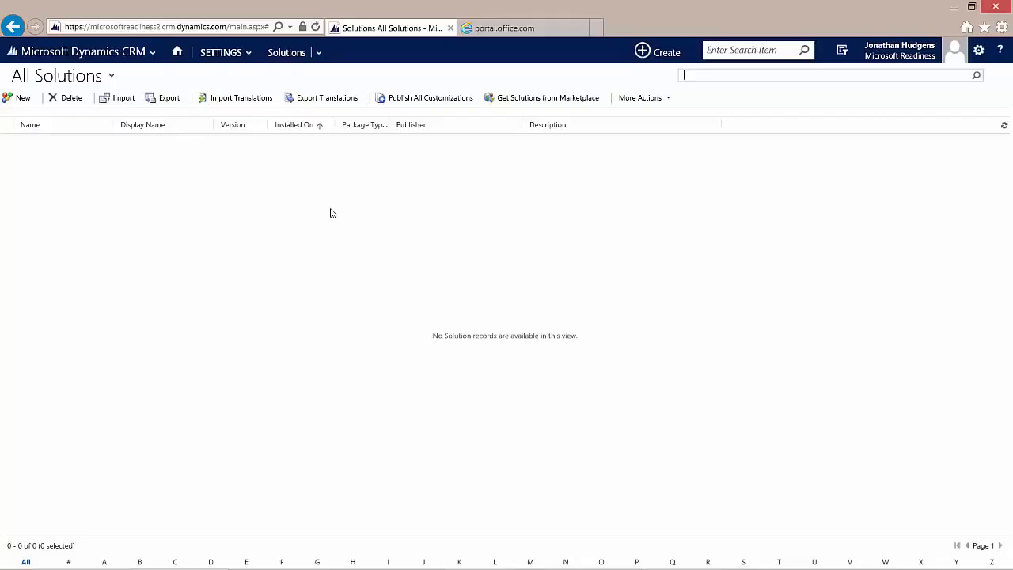
click(116, 100)
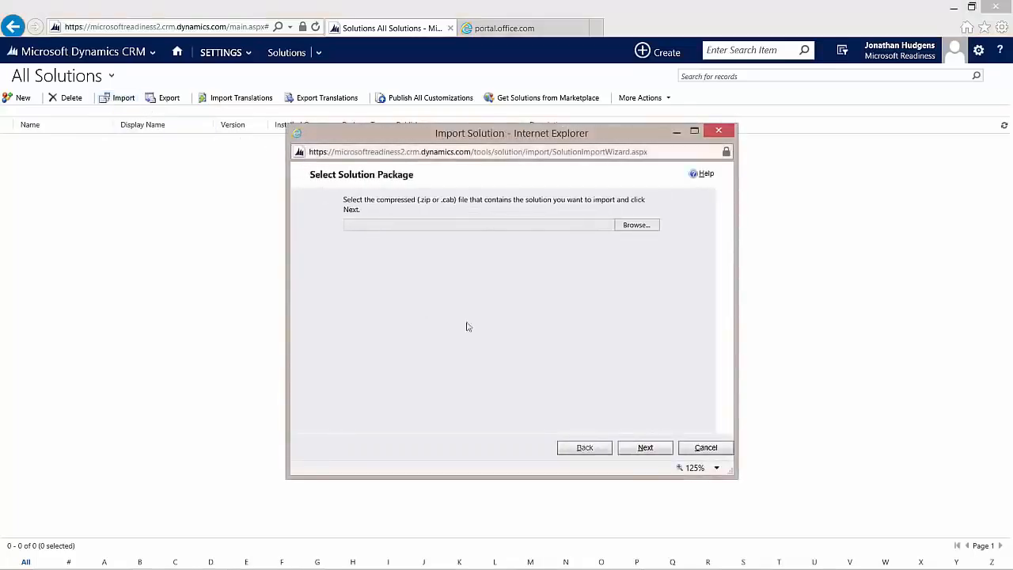
Step: Import the CRM2015 managed connector zip from Solutions\CRMConnector and close the finished wizard
click(638, 229)
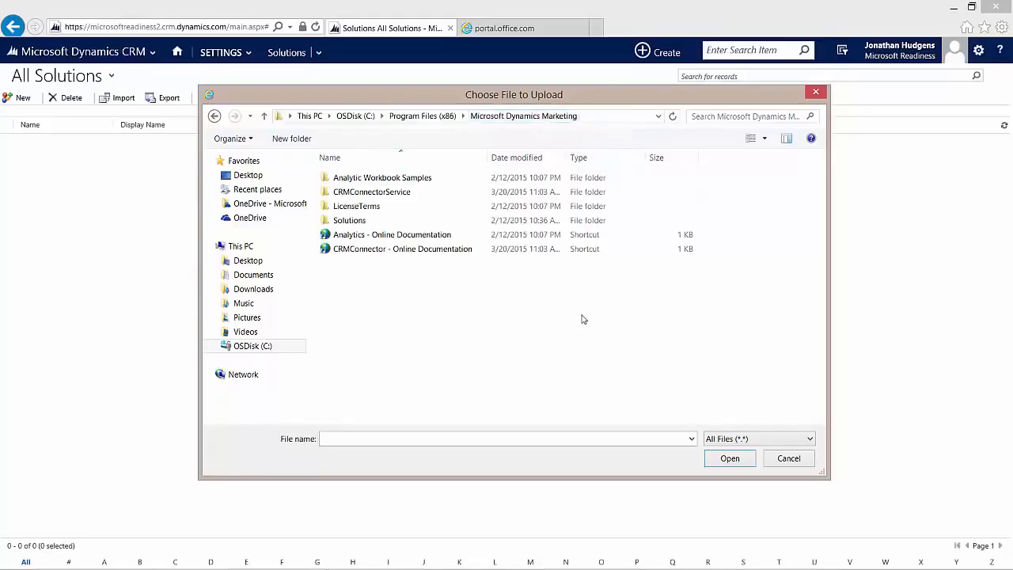
double_click(350, 221)
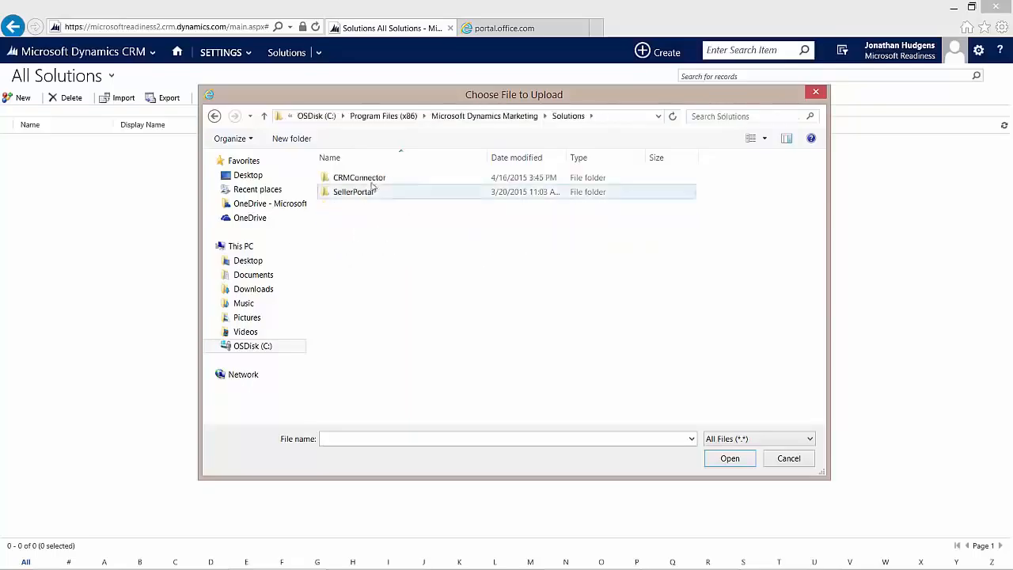
double_click(367, 181)
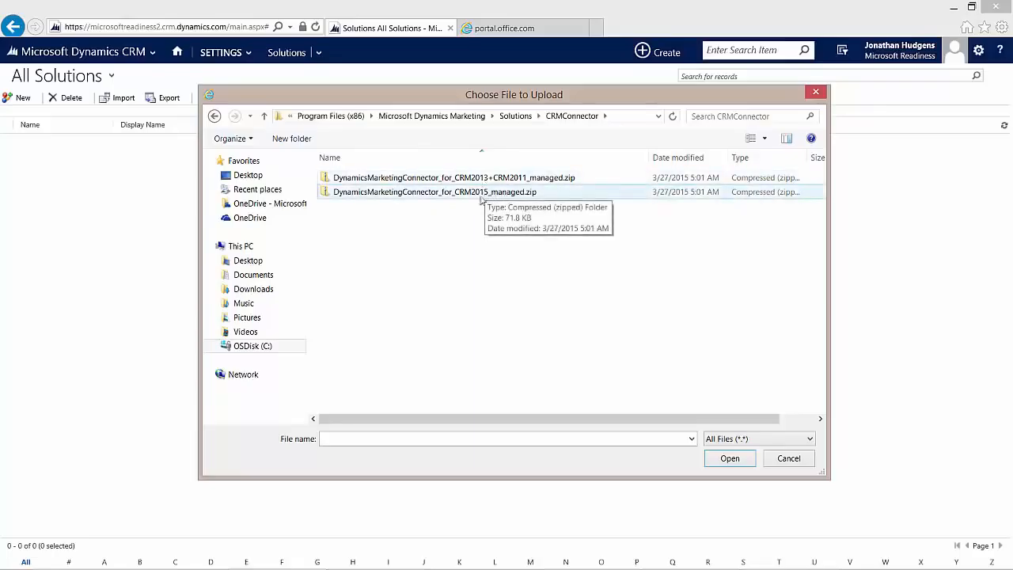
click(456, 195)
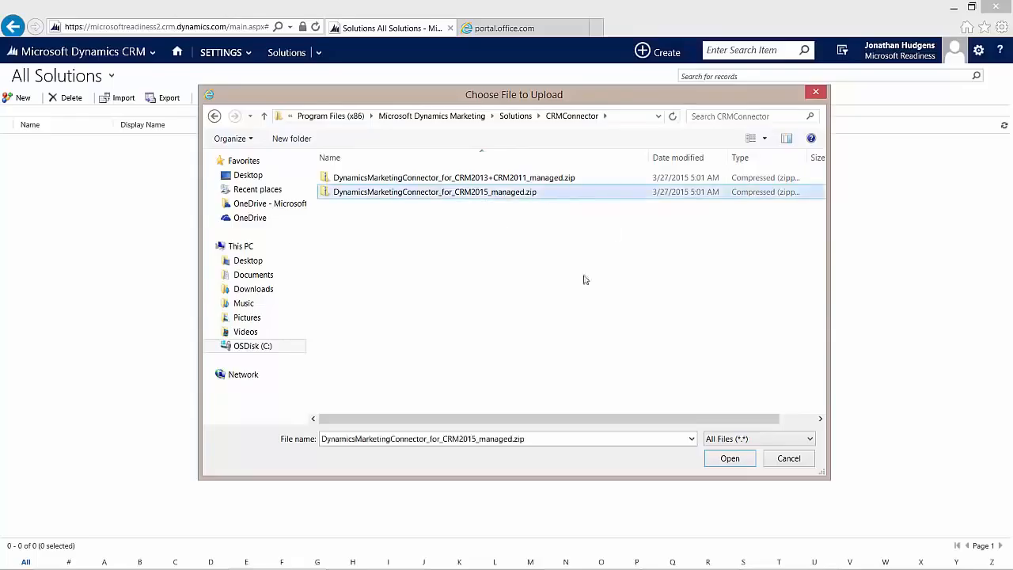
click(729, 460)
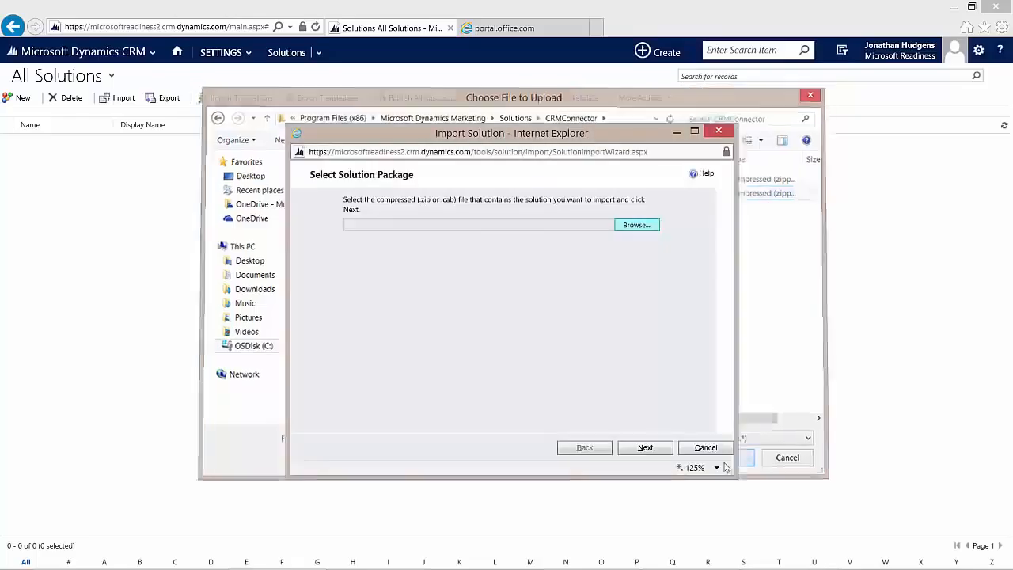
click(641, 448)
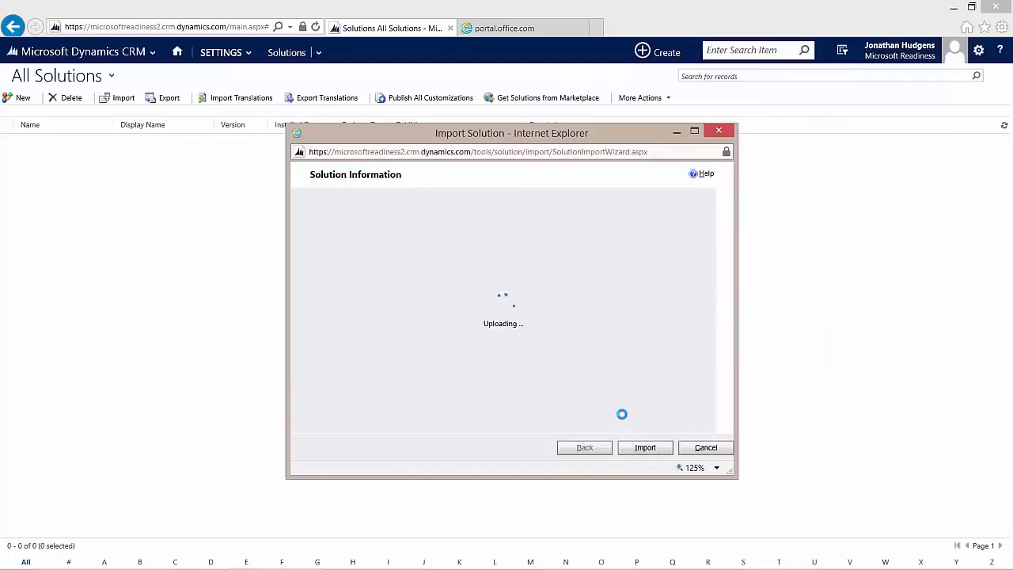
click(646, 448)
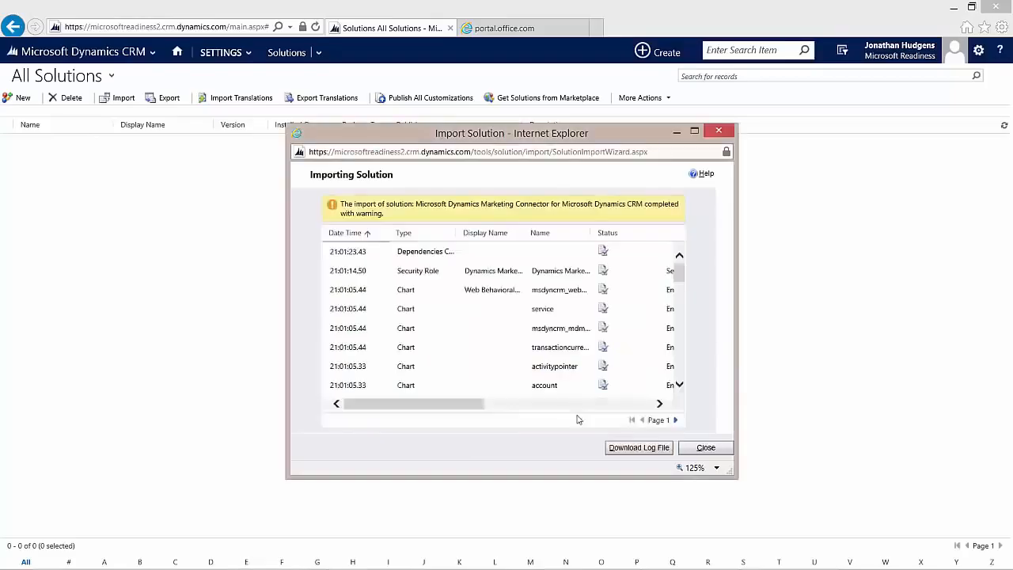
click(704, 451)
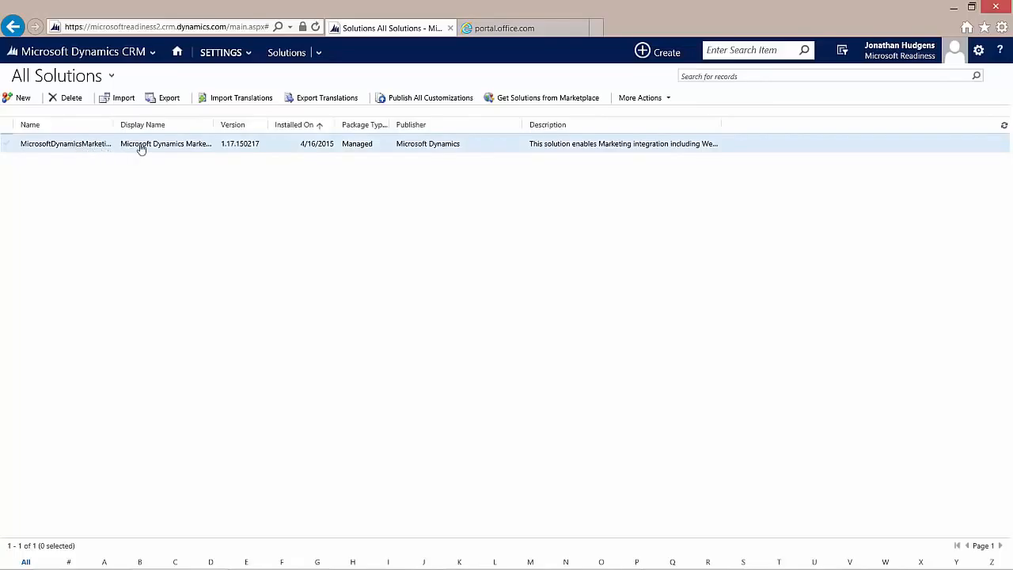
Step: Widen the Name column to show MicrosoftDynamicsMarketing4MicrosoftDynamicsCRM in full
drag(116, 125, 250, 124)
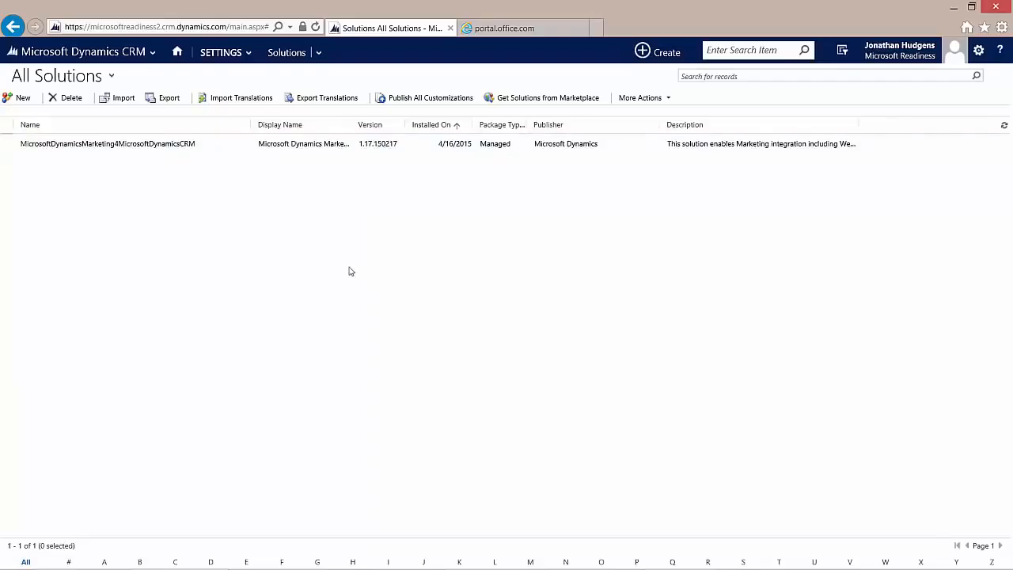
click(224, 53)
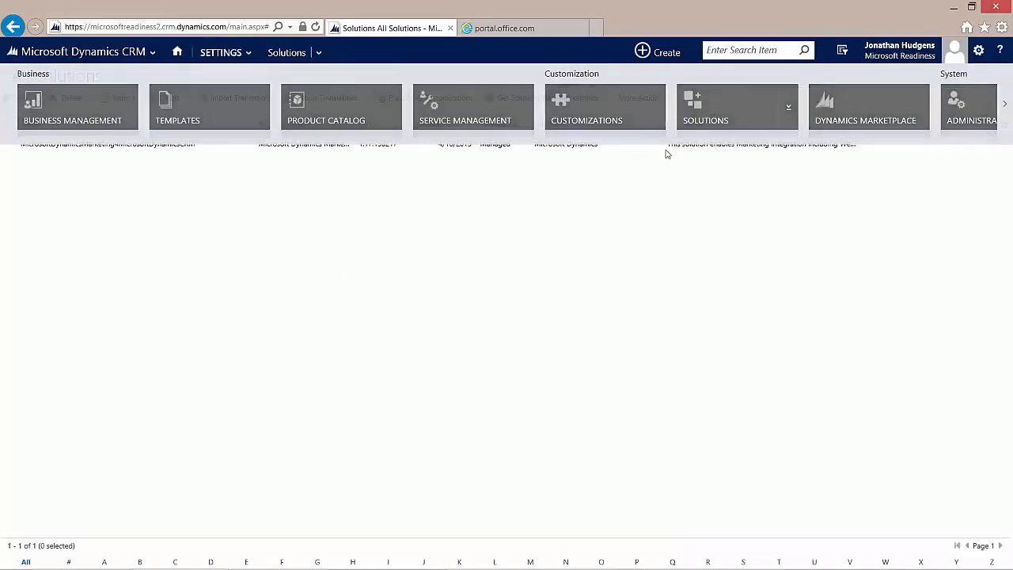
Step: Download and save the crm.dynamics.com.cer issuer certificate from Customizations > Developer Resources
click(240, 56)
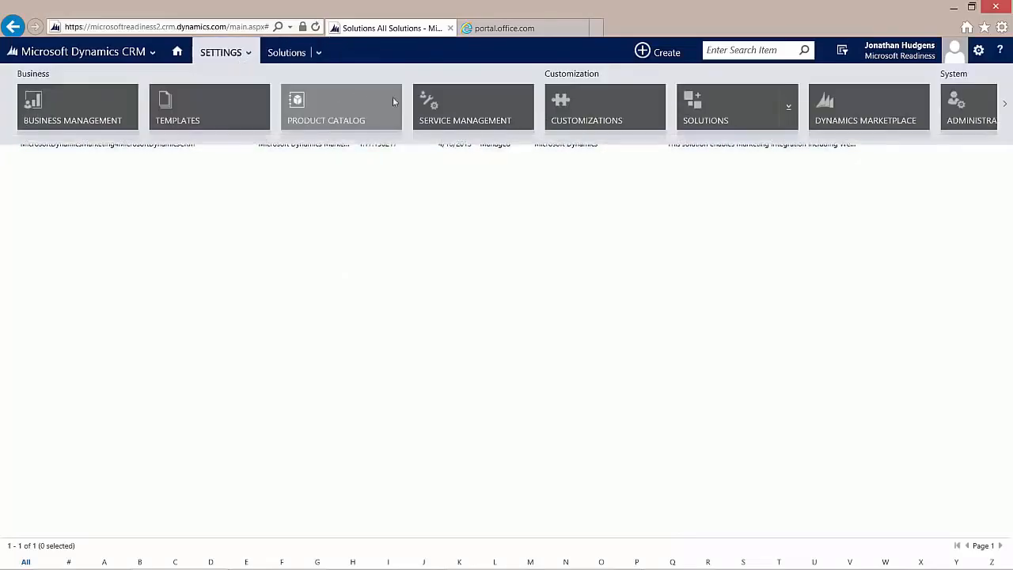
click(572, 114)
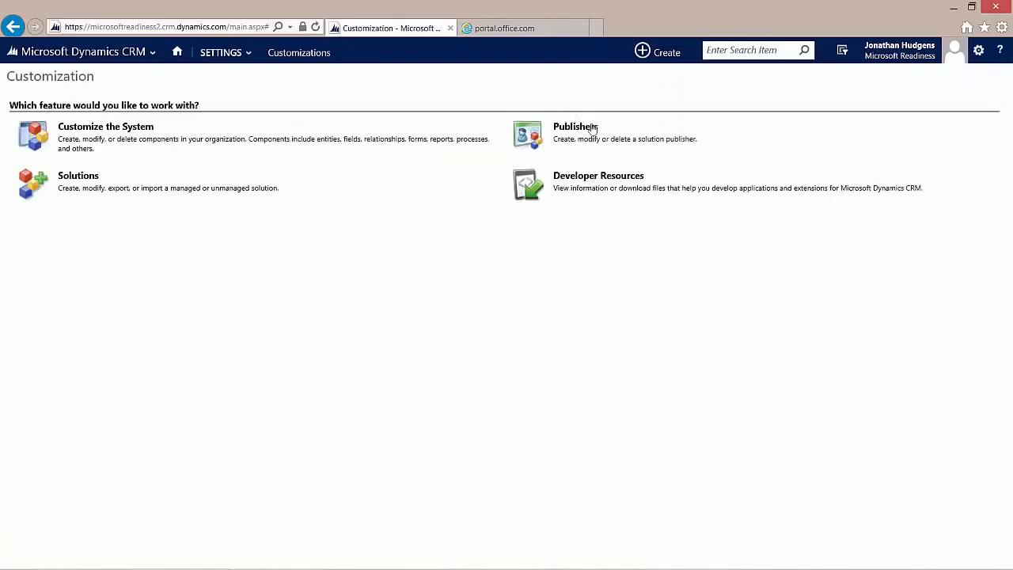
click(616, 179)
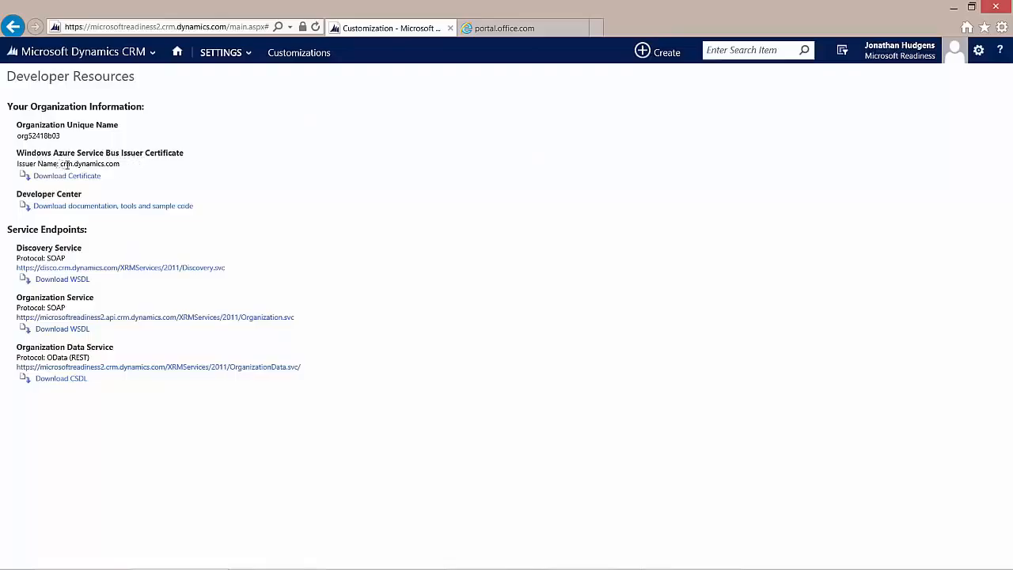
drag(121, 163, 61, 163)
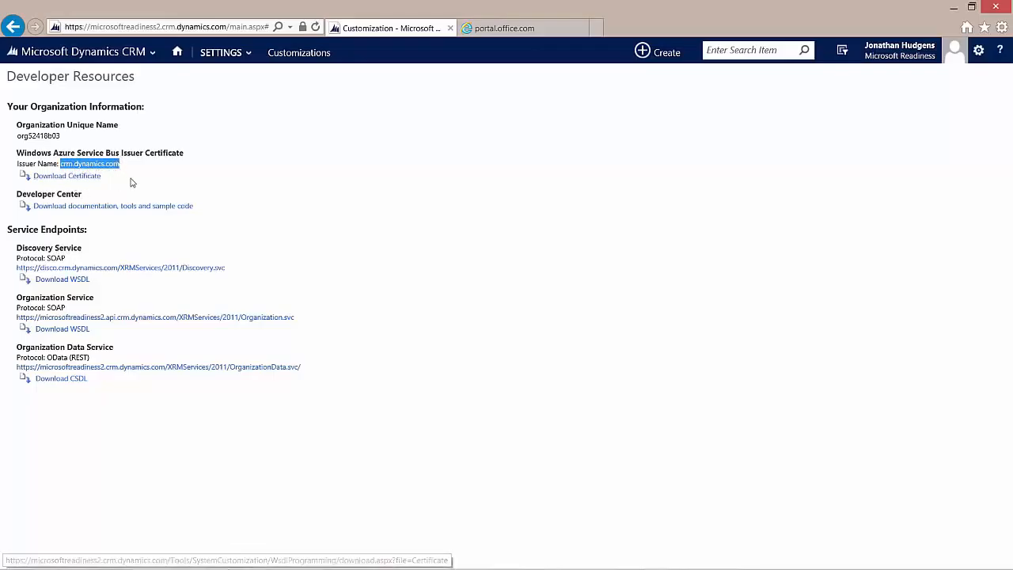
click(84, 180)
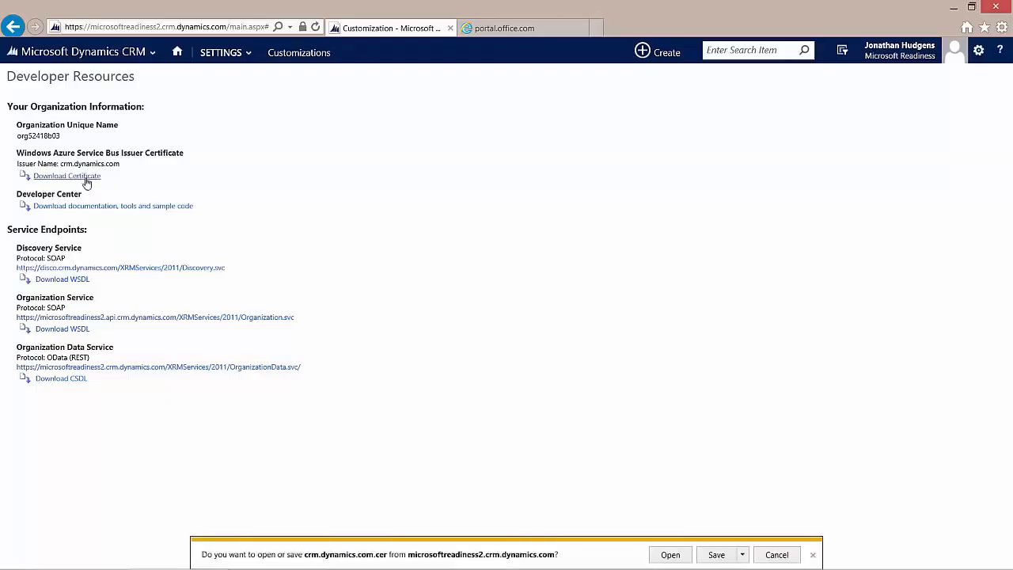
click(717, 557)
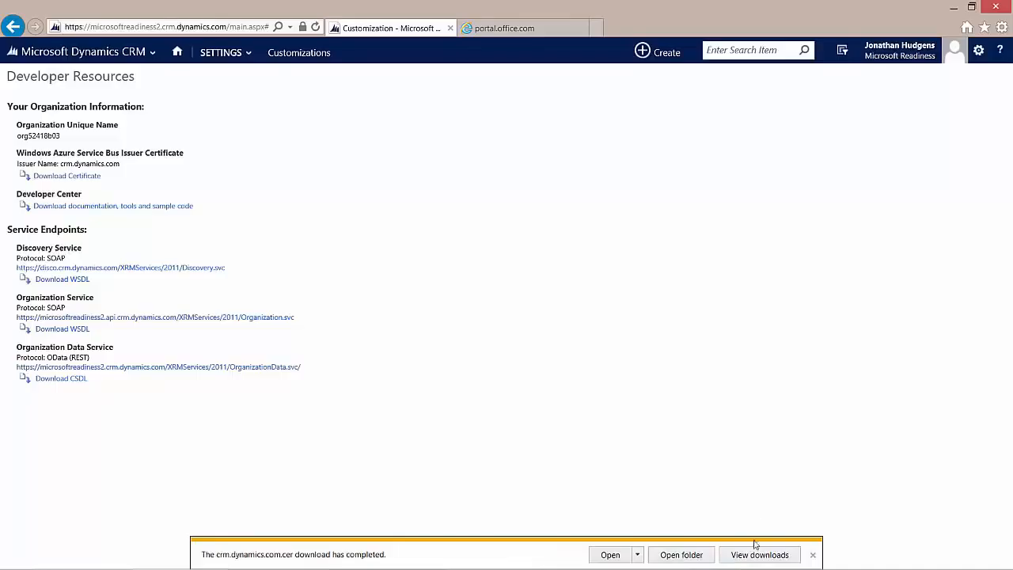
click(813, 556)
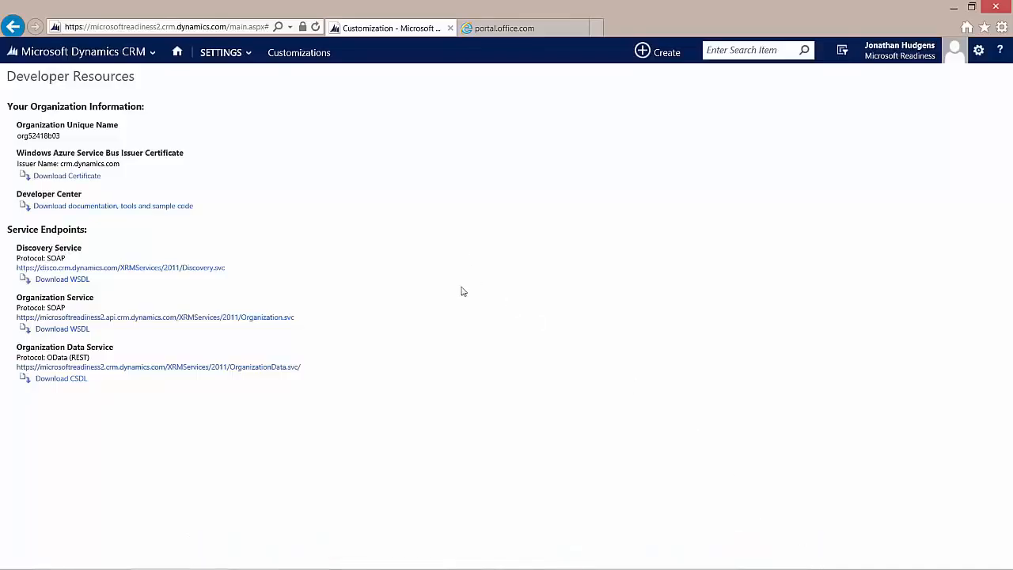
click(222, 53)
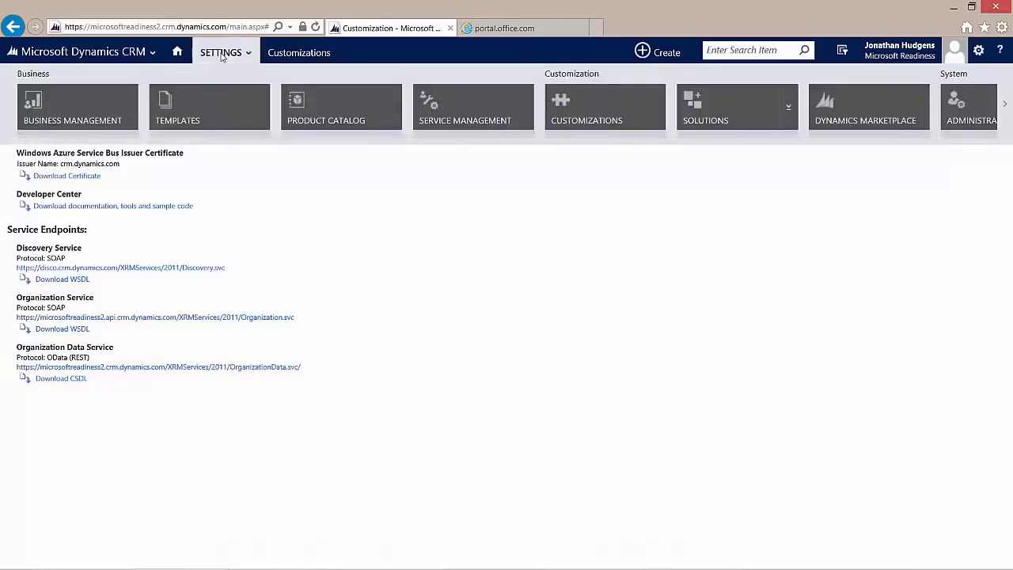
Step: Open the MDMCRM Connector user record and assign it the Dynamics Marketing Connector security role
click(1007, 108)
click(210, 105)
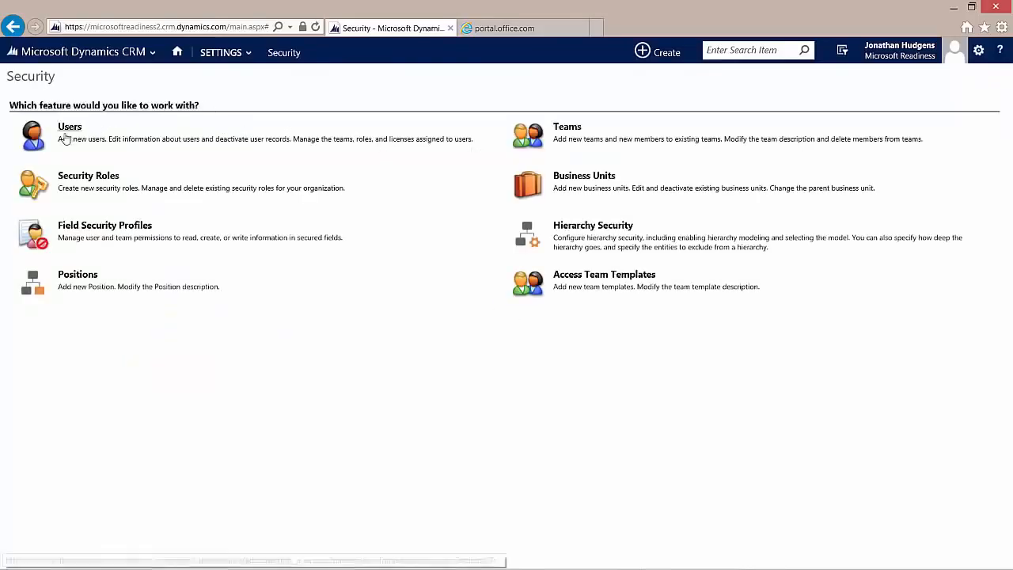
click(69, 134)
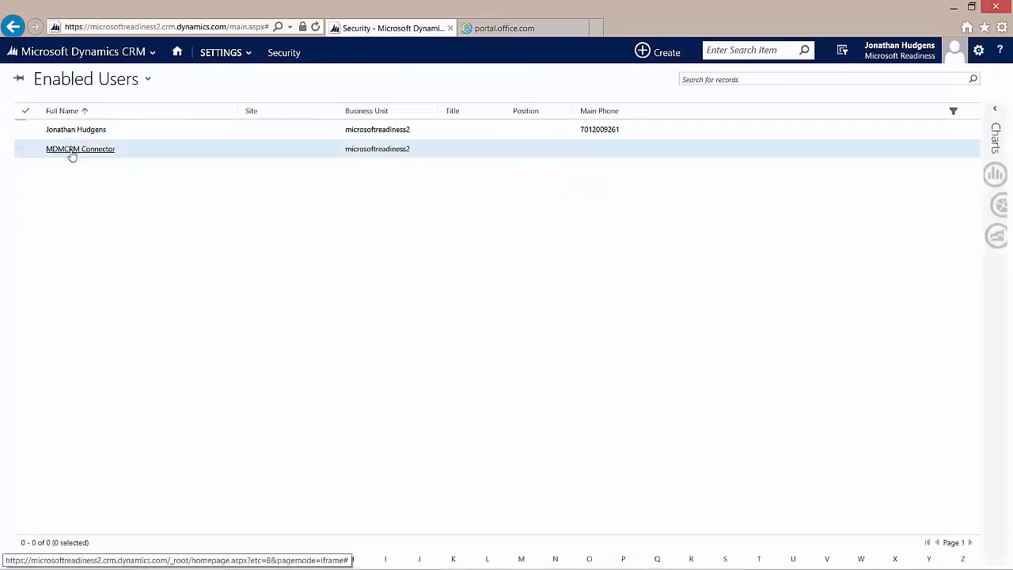
click(71, 152)
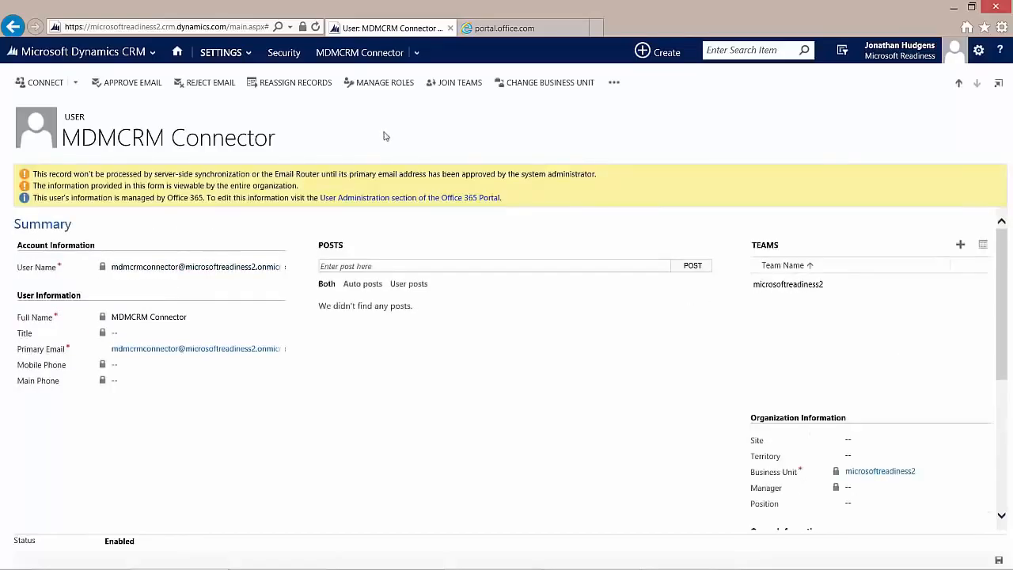
click(386, 84)
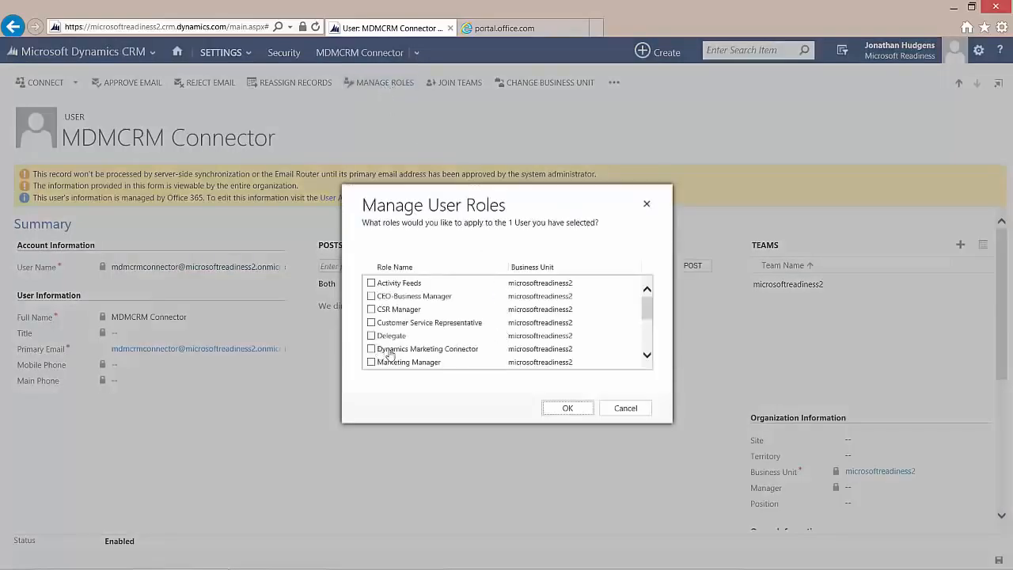
click(370, 349)
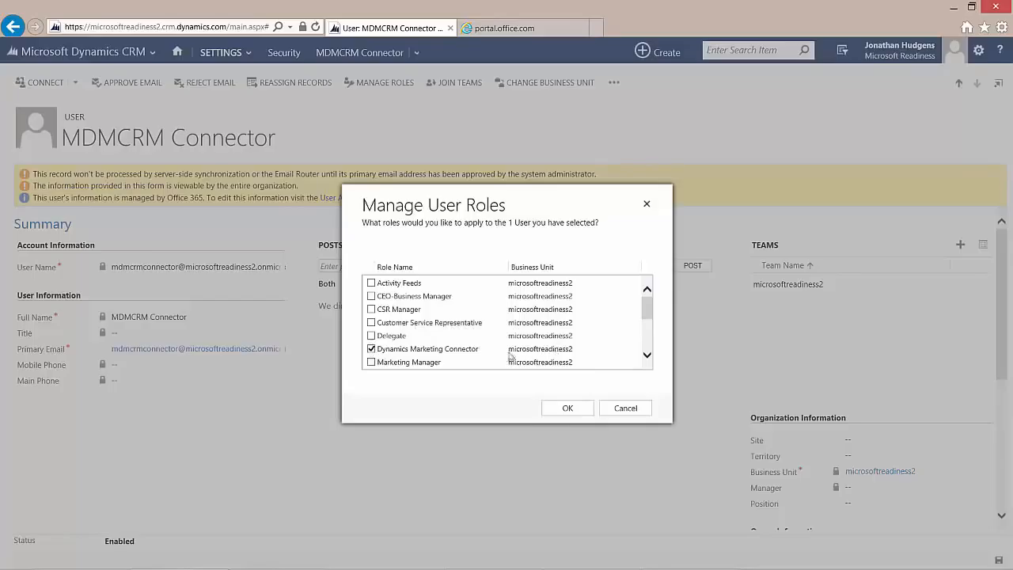
click(567, 411)
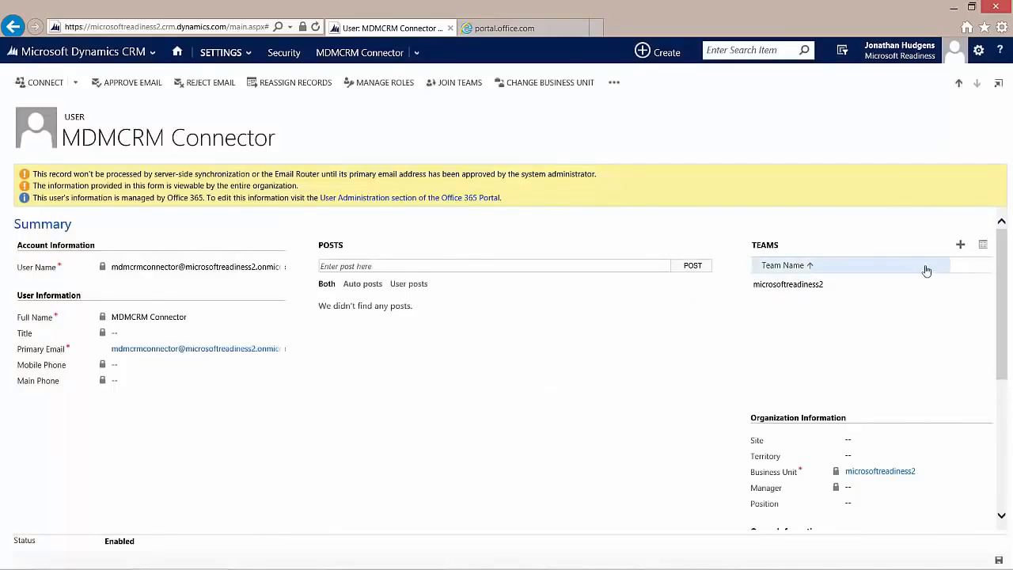
Step: Change the MDMCRM Connector user's access mode from Read-Write to Non-interactive and save the record
drag(1002, 255, 977, 389)
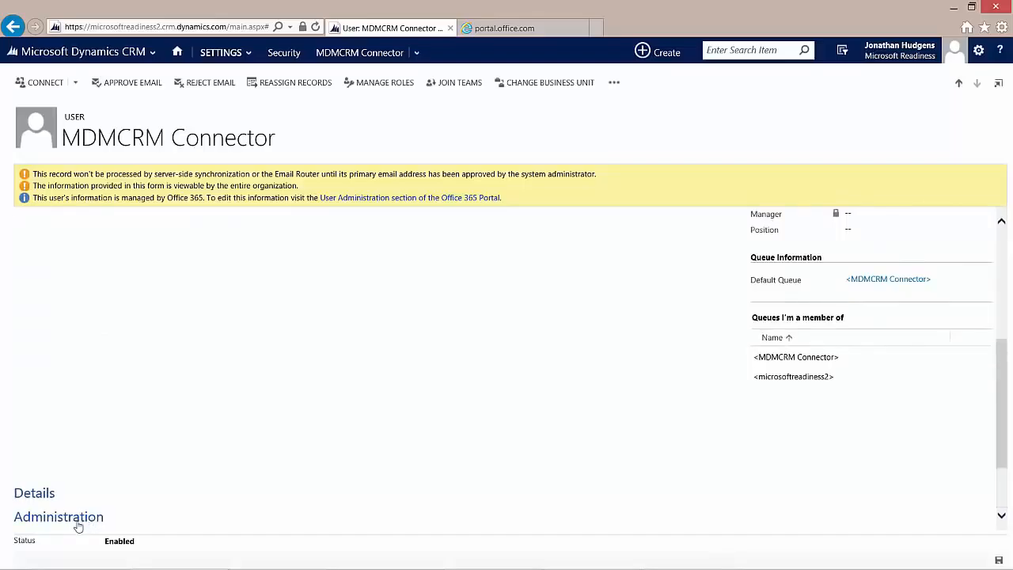
scroll(235, 502, down, 2)
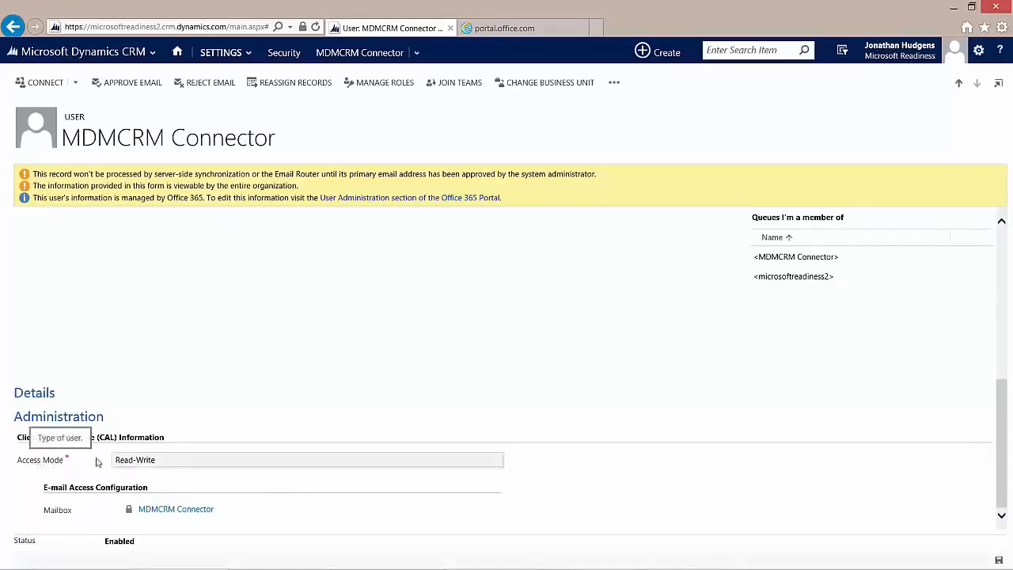
click(143, 467)
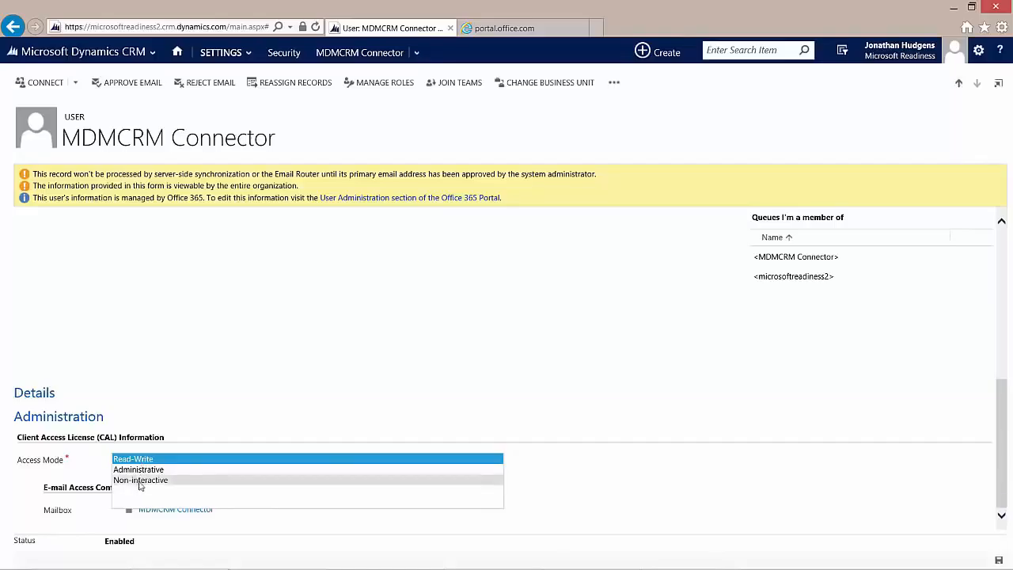
click(140, 481)
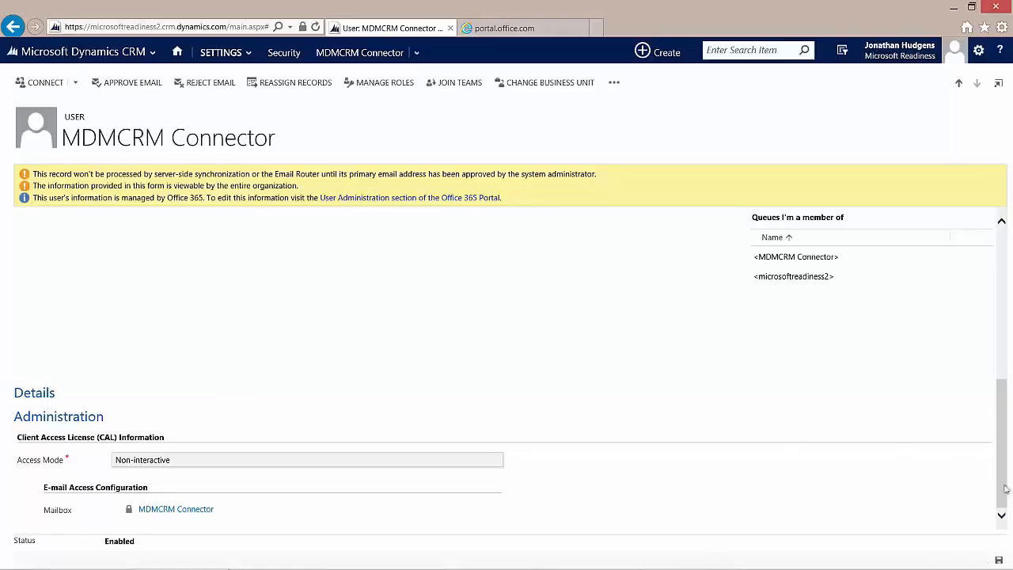
click(1000, 561)
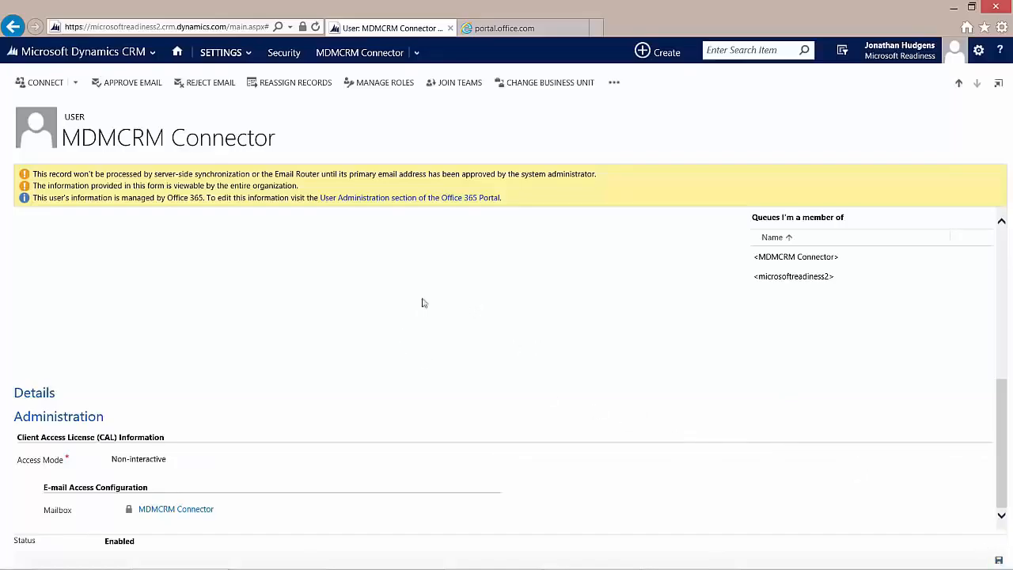
click(503, 30)
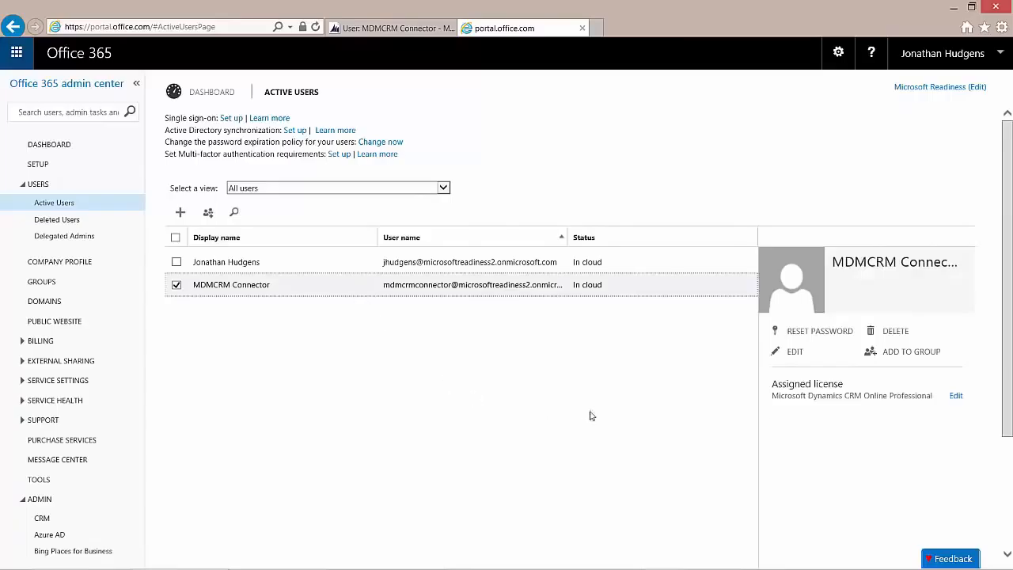
Step: Uncheck Microsoft Dynamics CRM Online Professional in the user's assigned licenses and save
click(957, 397)
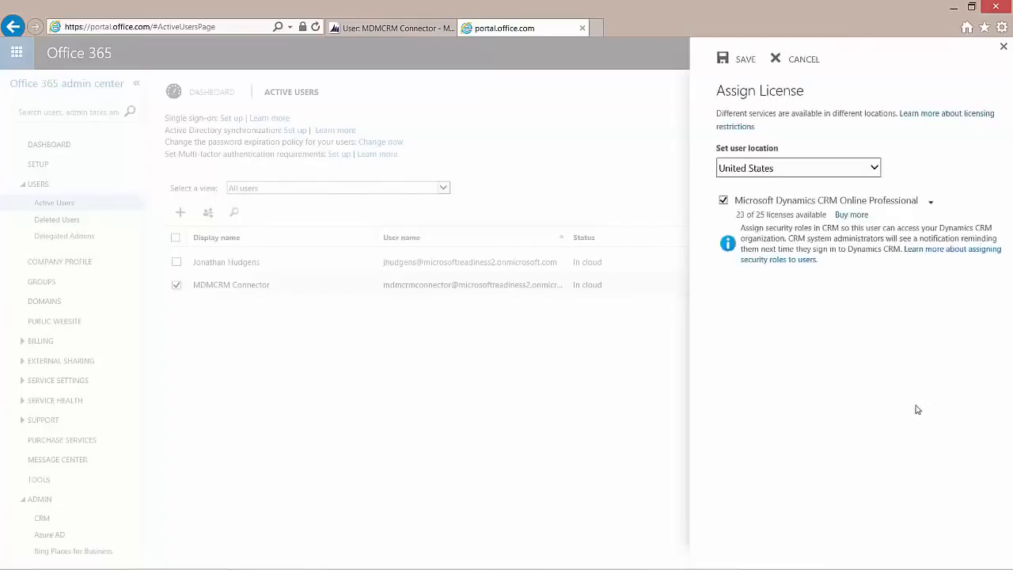
click(723, 202)
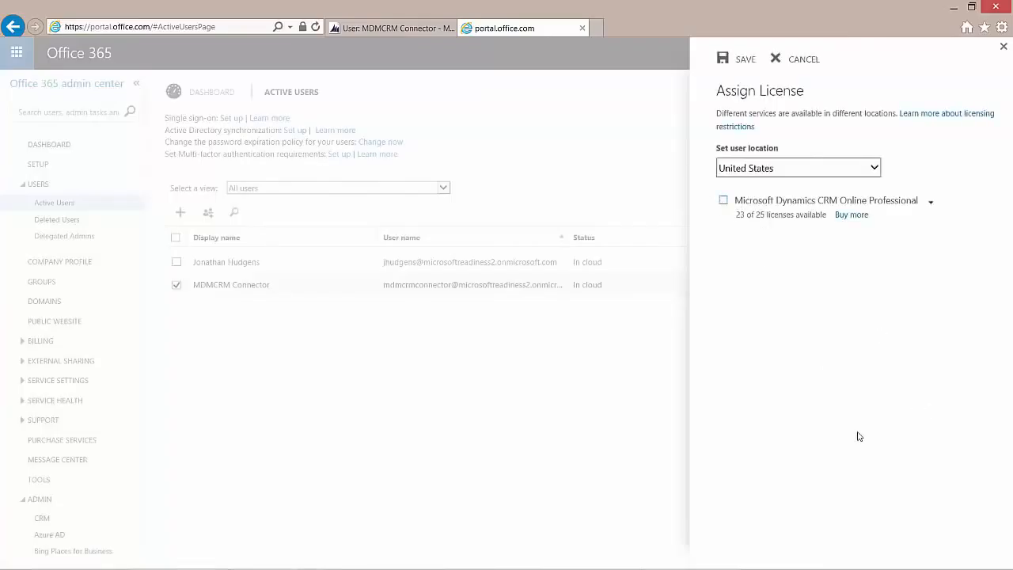
click(730, 61)
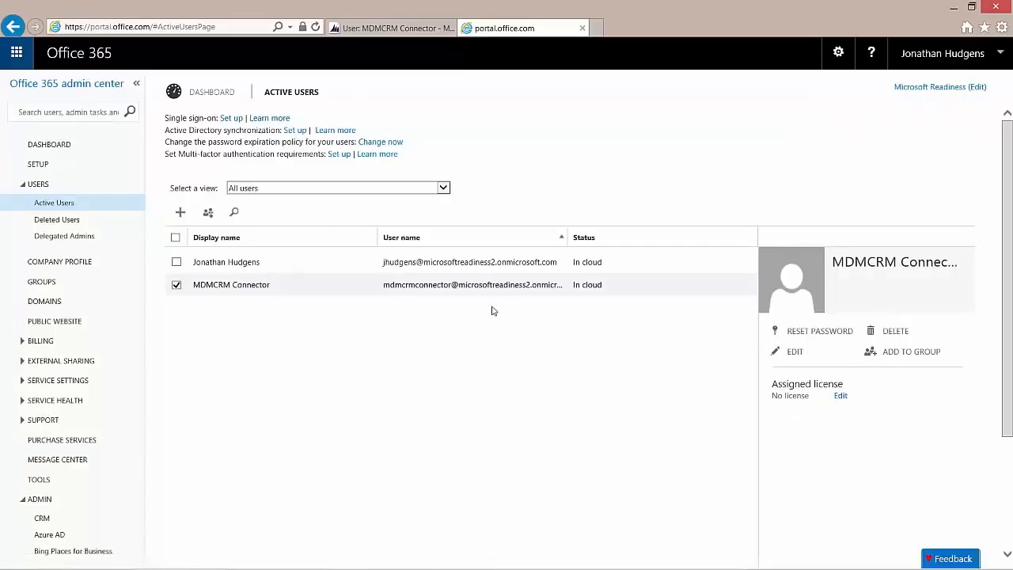
click(348, 28)
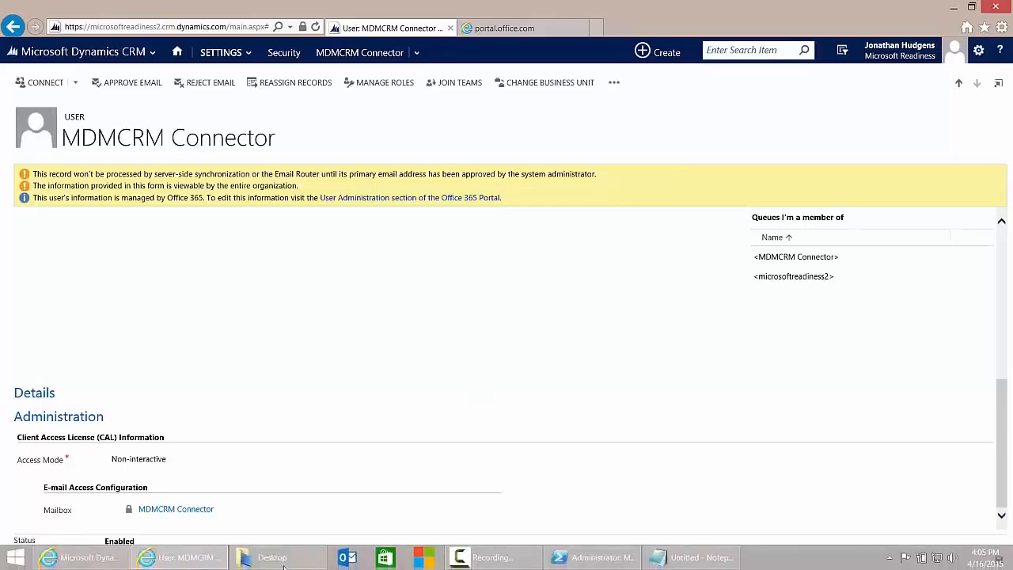
Step: In Dynamics Marketing, go to Home > Settings and open the Integration Settings page
click(85, 559)
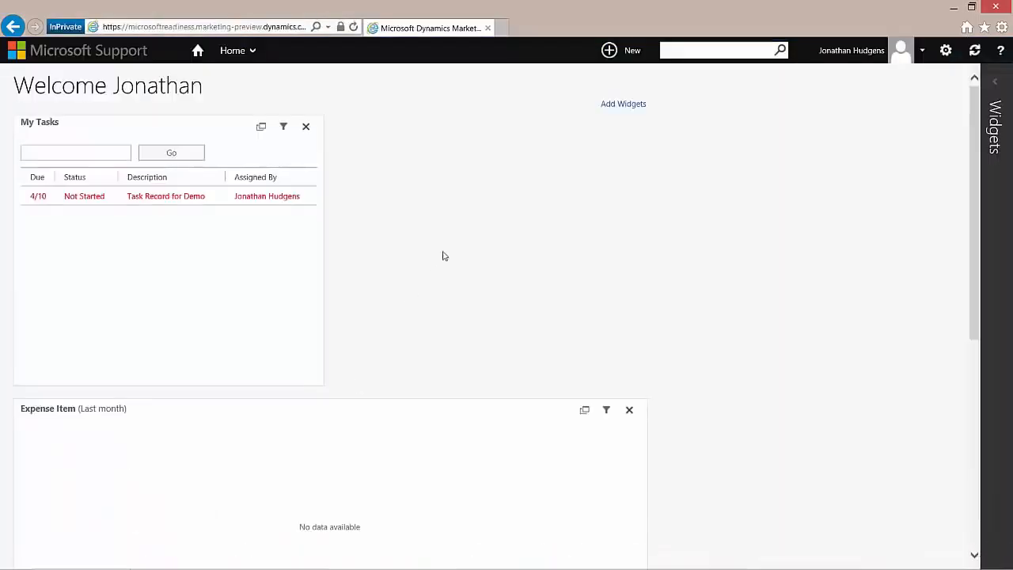
click(237, 54)
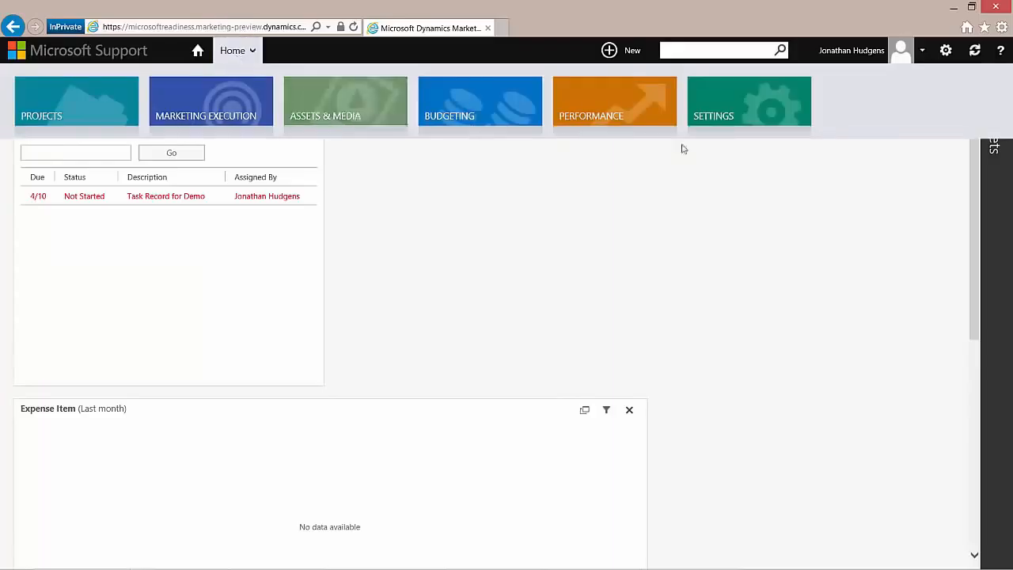
click(757, 106)
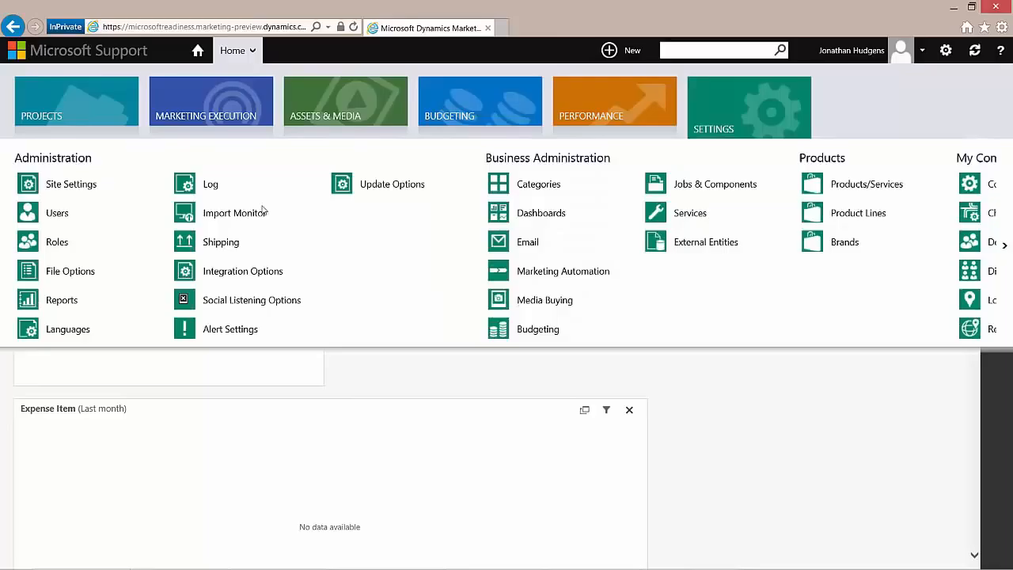
click(225, 271)
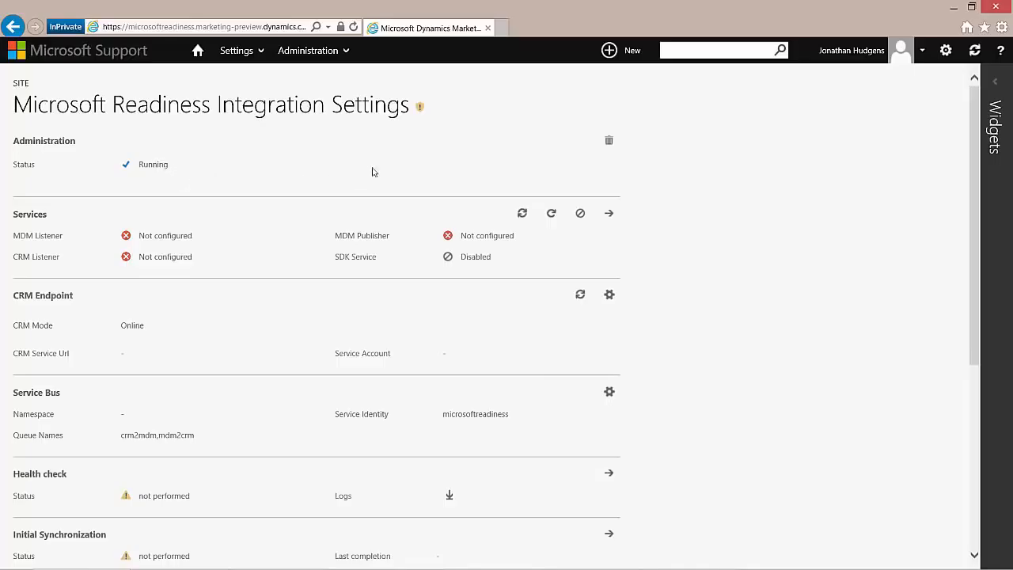
Step: Disable the MDM Listener, MDM Publisher, CRM Listener and SDK Service, confirming the toggle
click(580, 215)
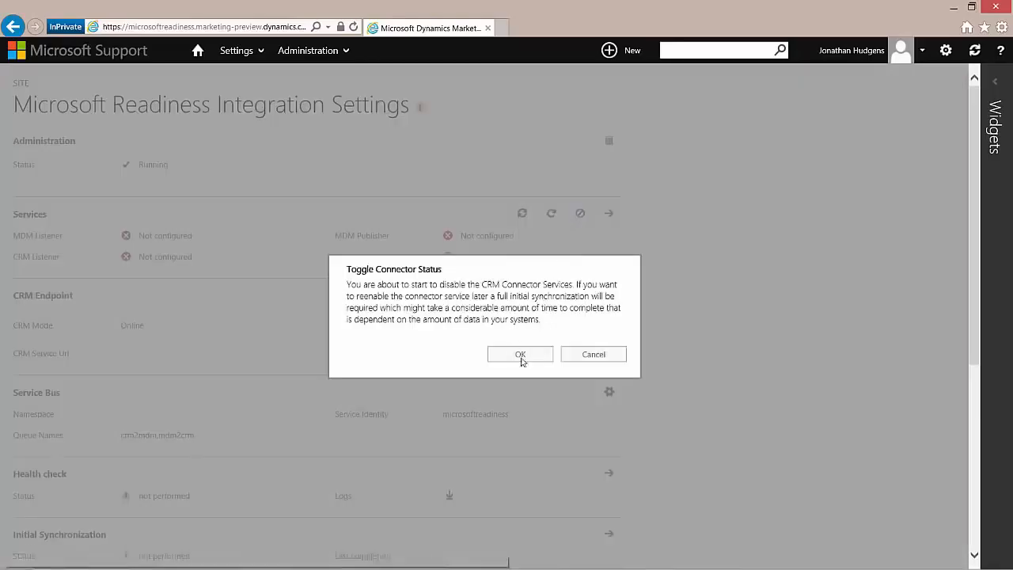
click(516, 355)
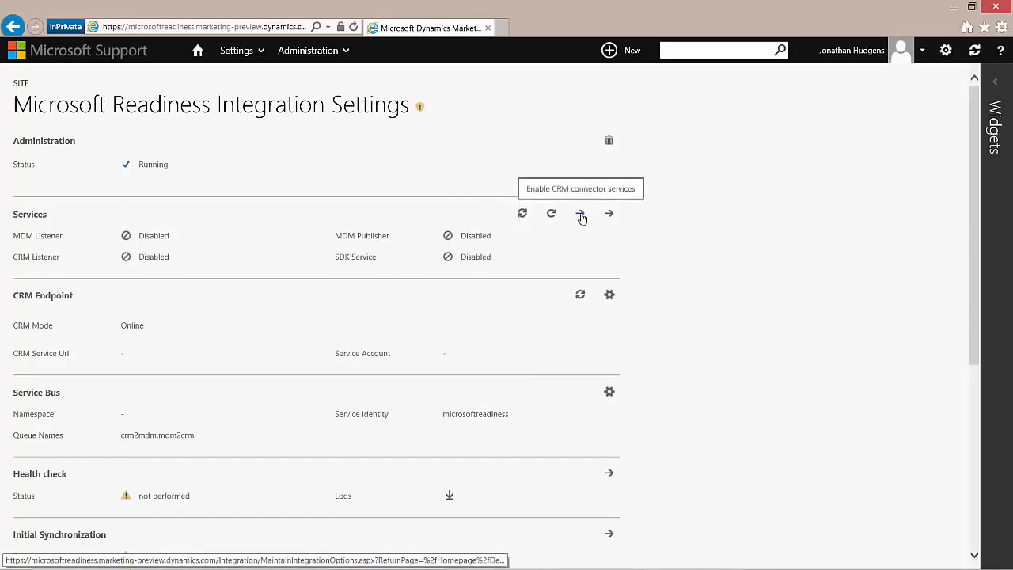
Step: Re-enable the CRM connector services from the Services section
click(581, 215)
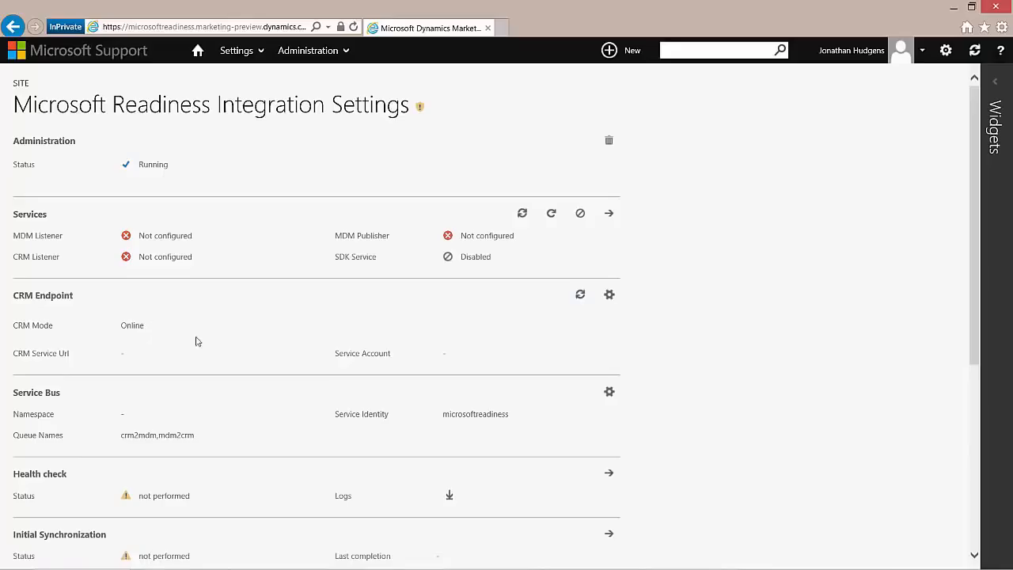
click(610, 296)
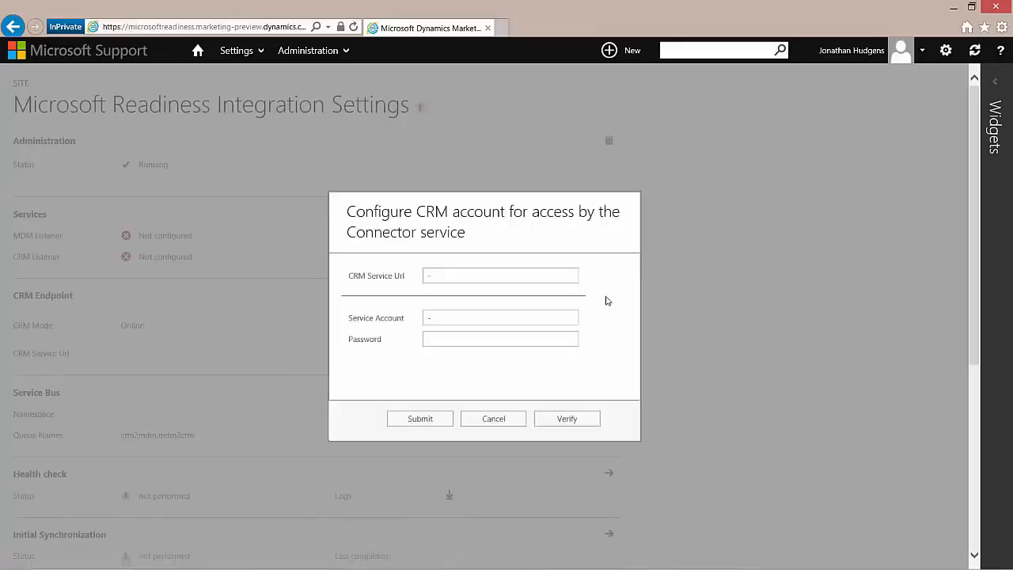
click(442, 278)
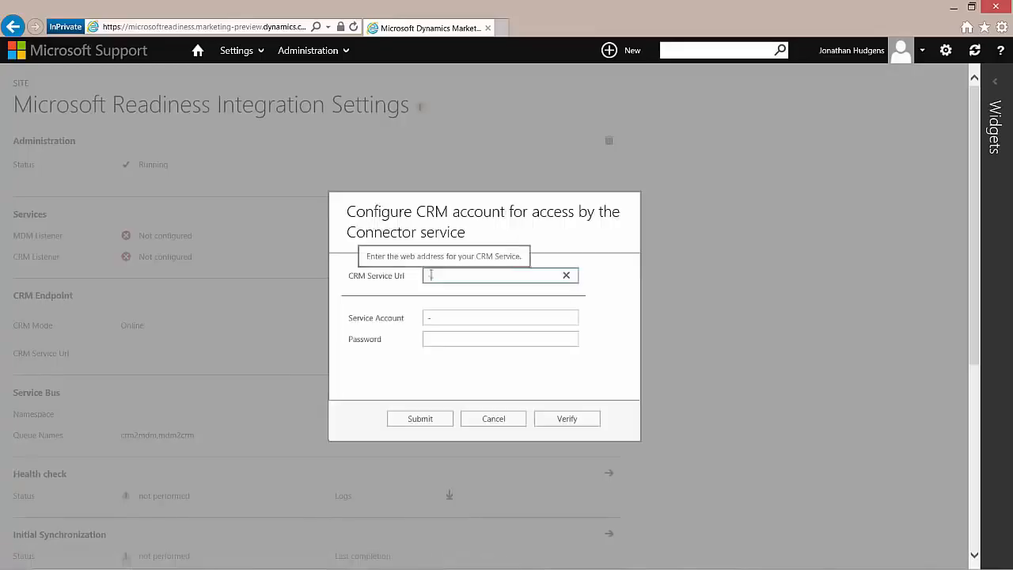
text(ht)
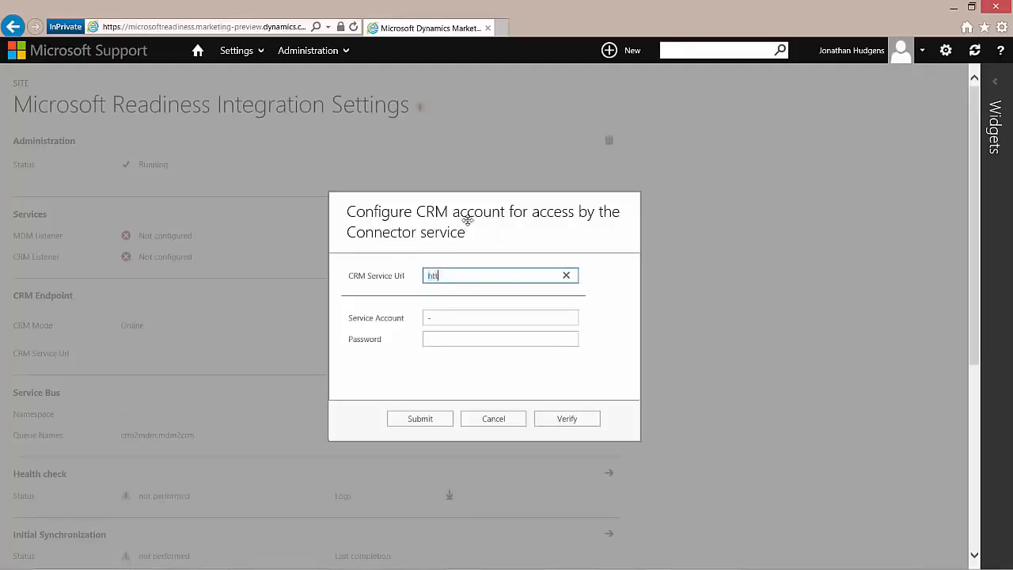
text(tps://microsoftreadiness2.crm.dynamics.com)
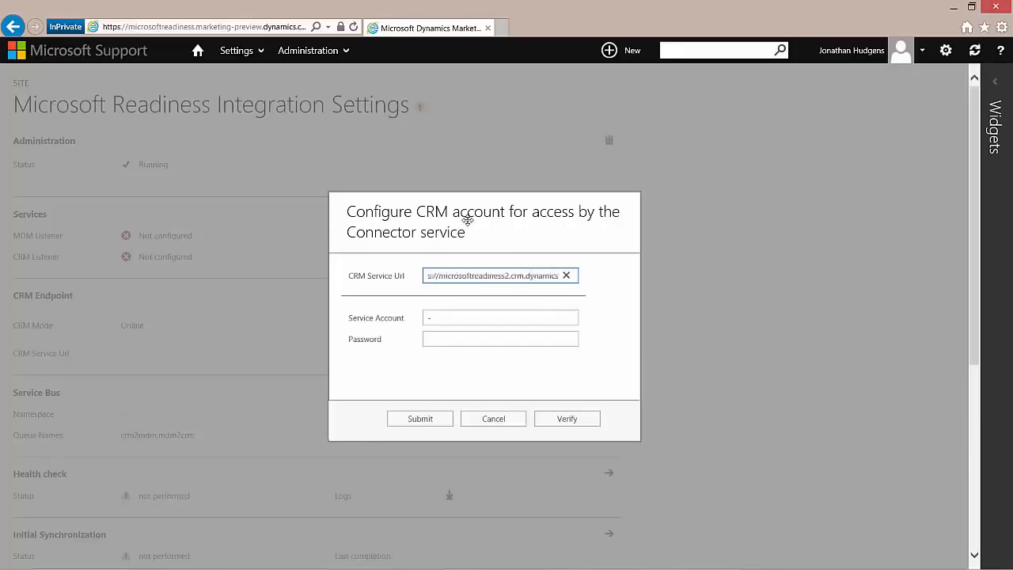
key(Tab)
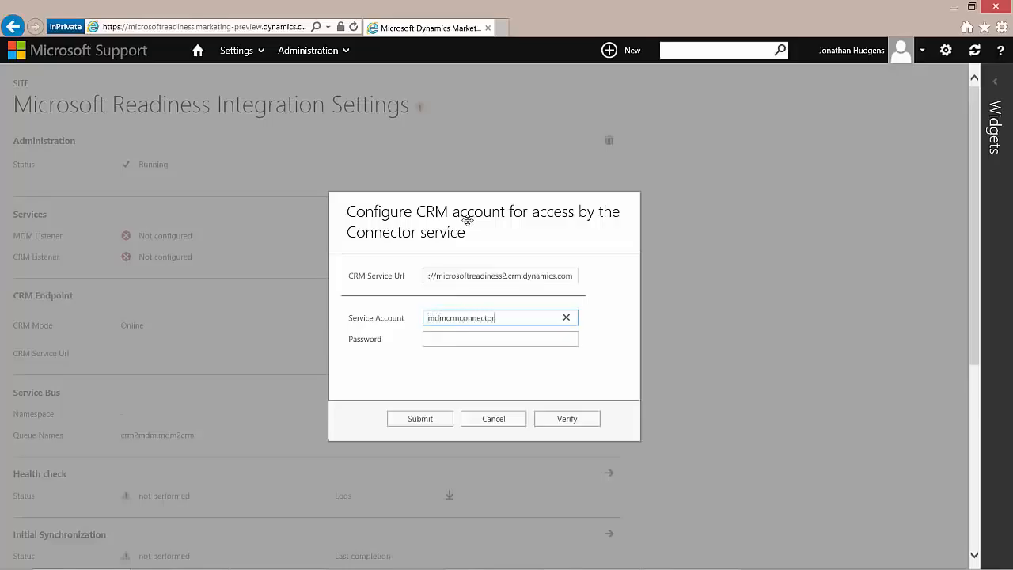
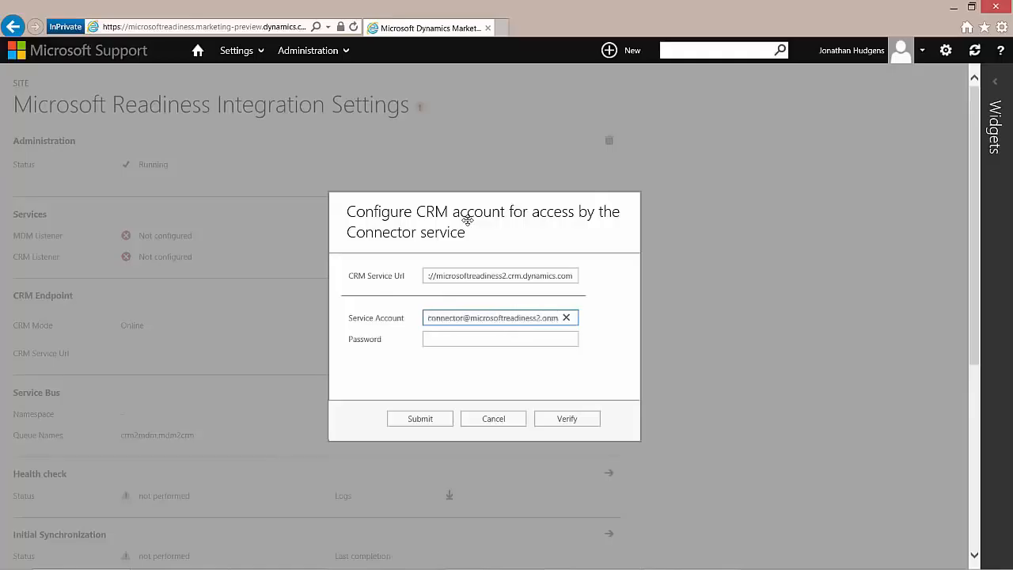
key(Tab)
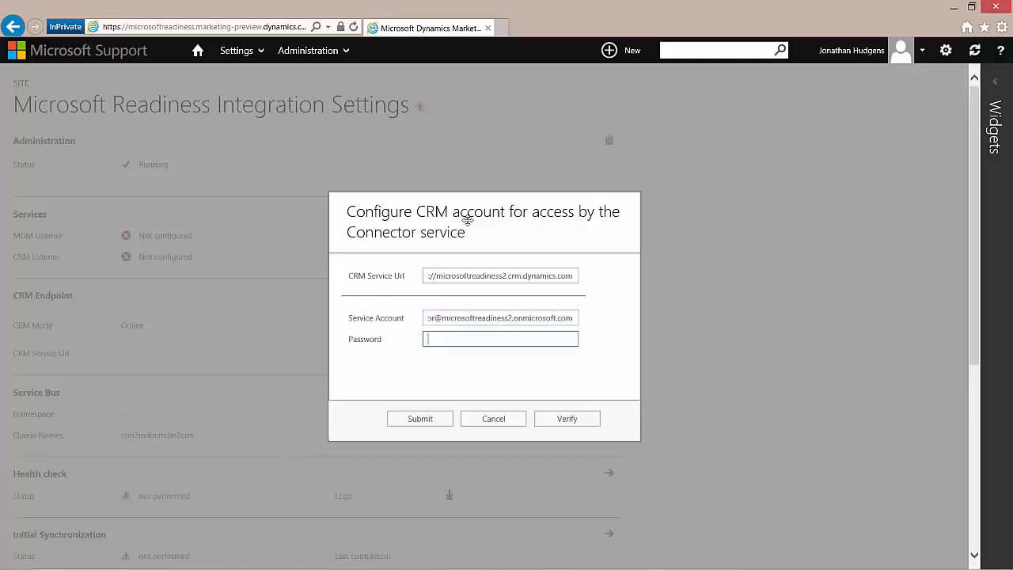
text(************)
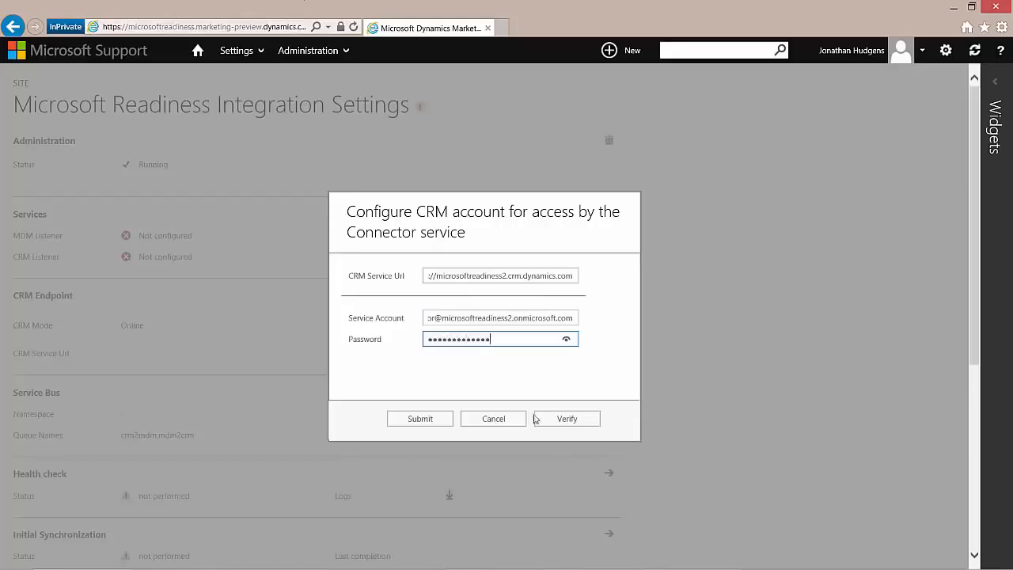
click(567, 418)
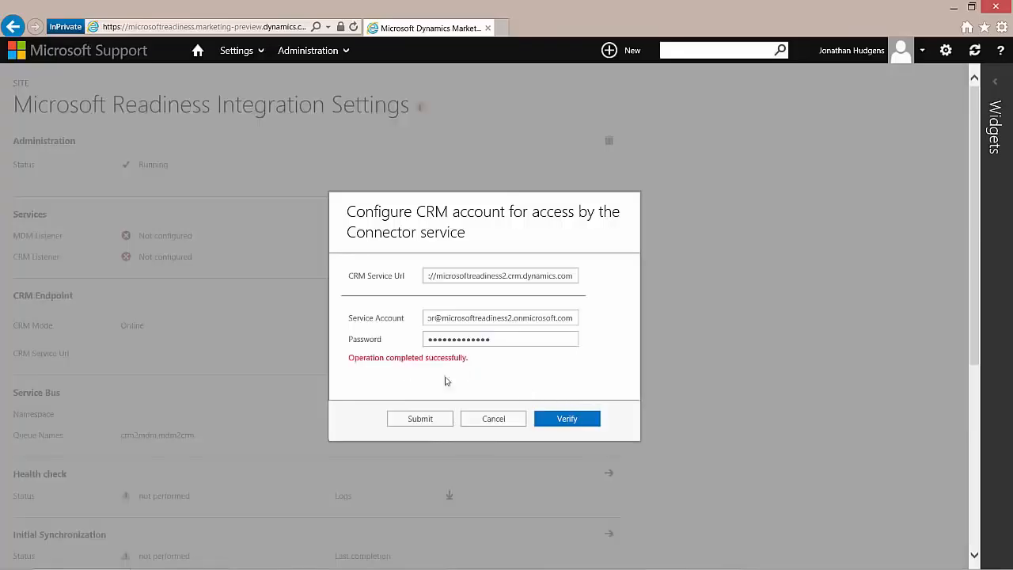
click(415, 419)
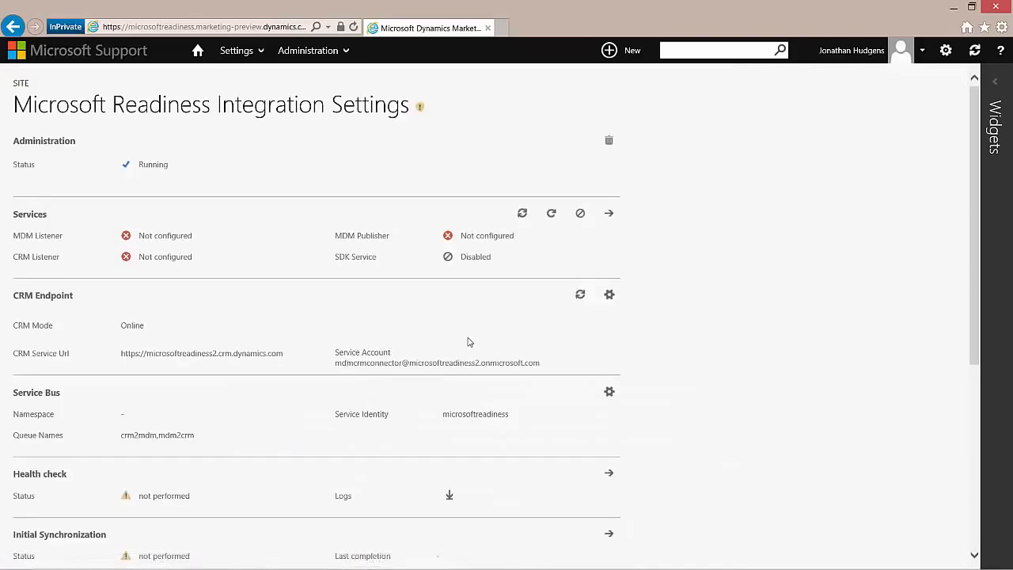
Step: Configure Service Bus custom queues: namespace MicrosoftReadiness, queues crm2mdm and mdm2crm
scroll(469, 346, down, 1)
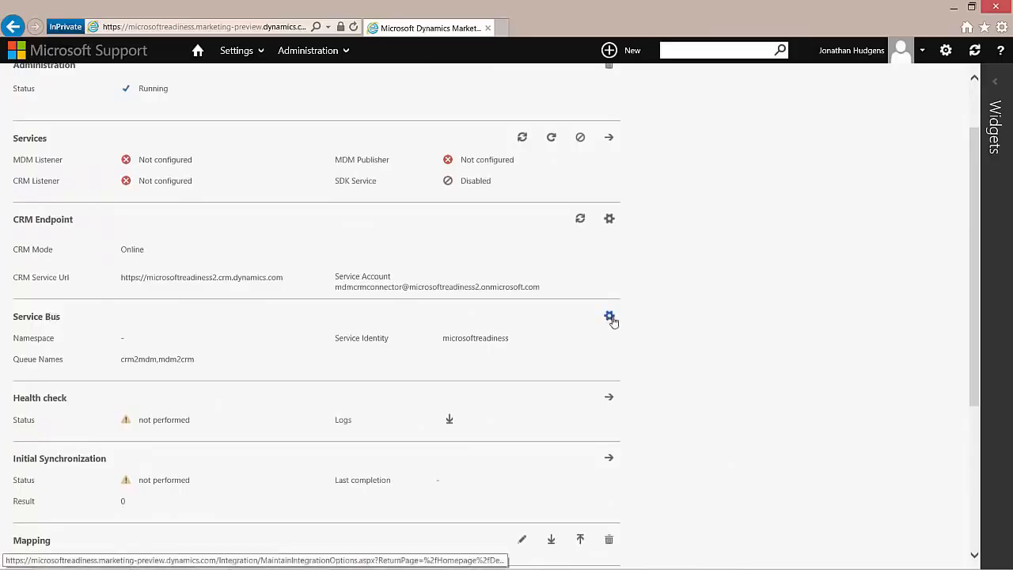
click(609, 318)
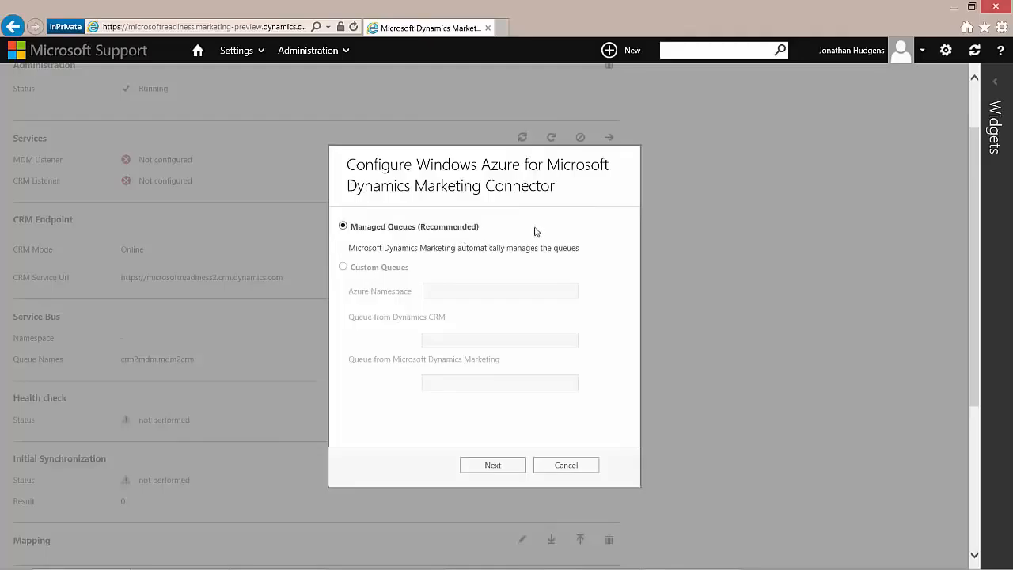
click(344, 267)
click(446, 290)
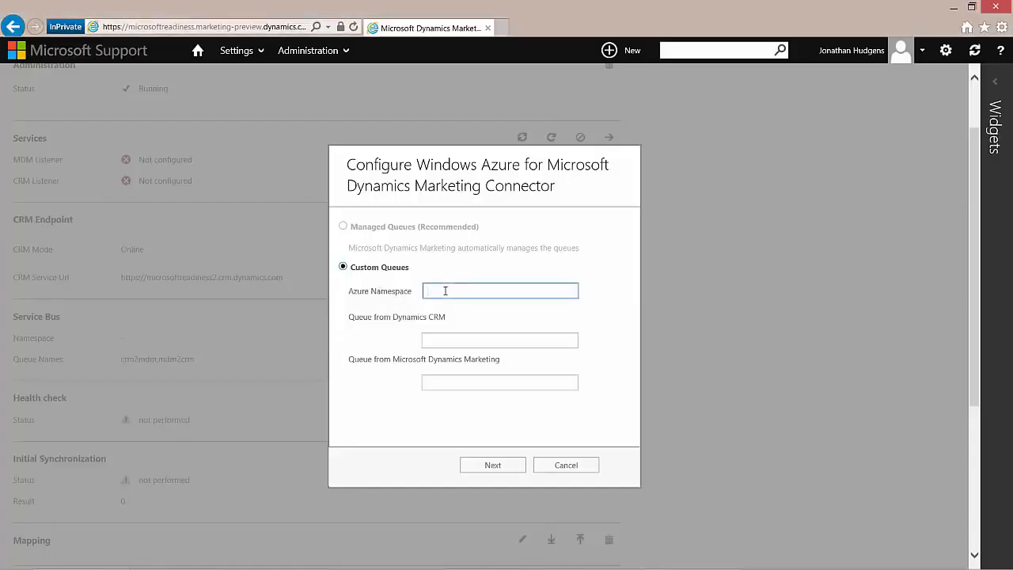
text(MicrosoftReadiness)
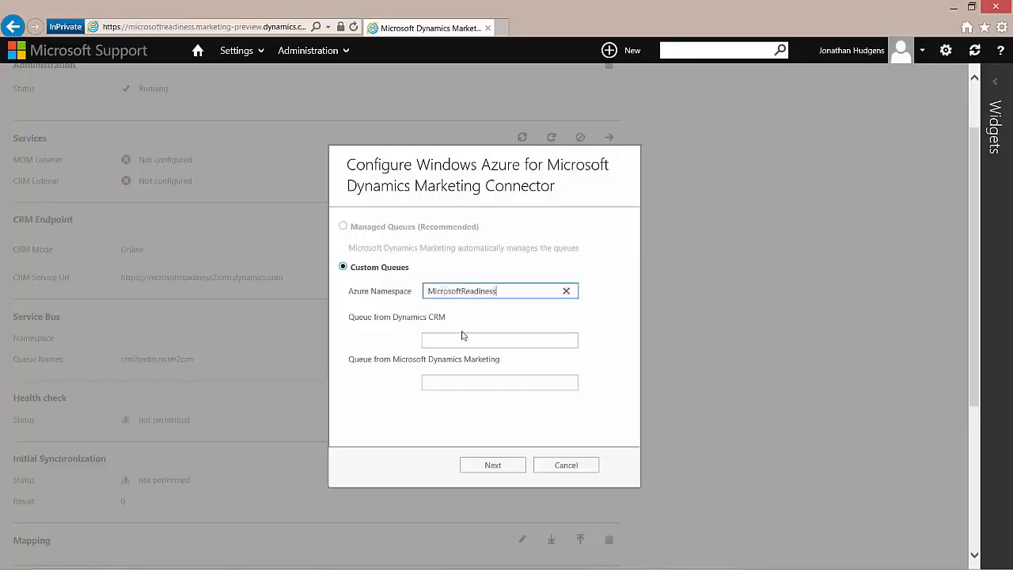
click(458, 341)
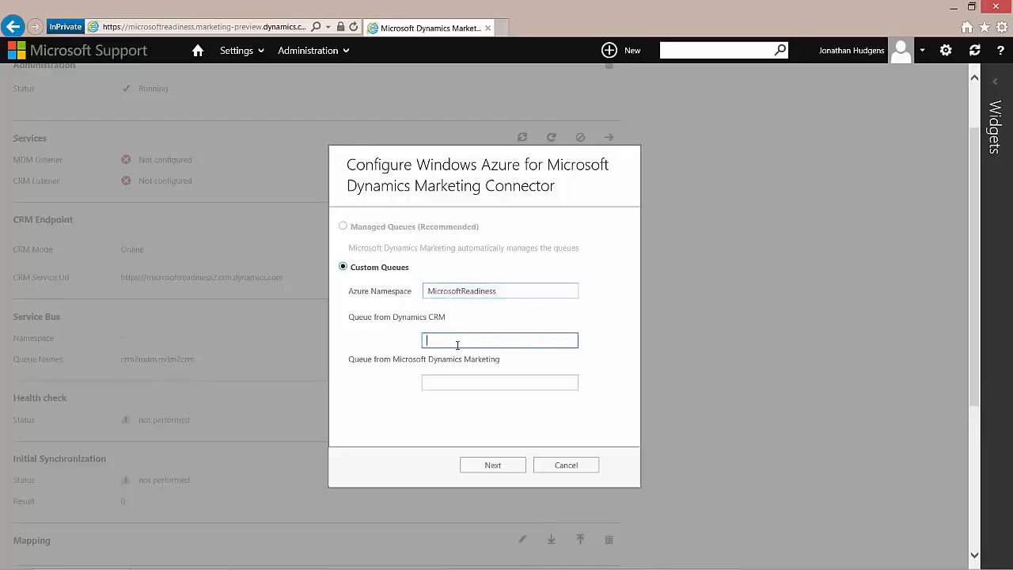
text(crm2mdm)
click(457, 388)
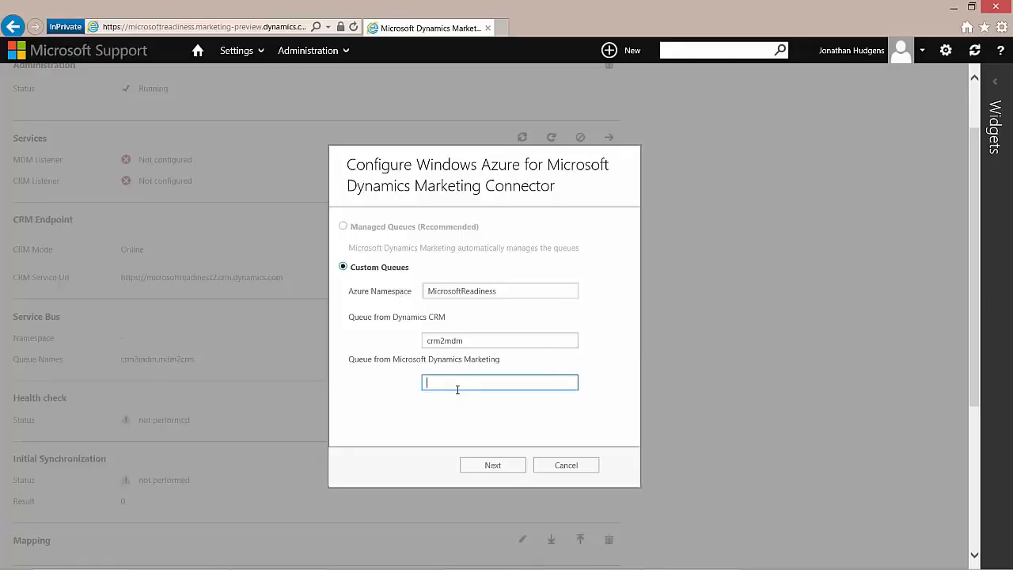
text(mdm2crm)
click(499, 469)
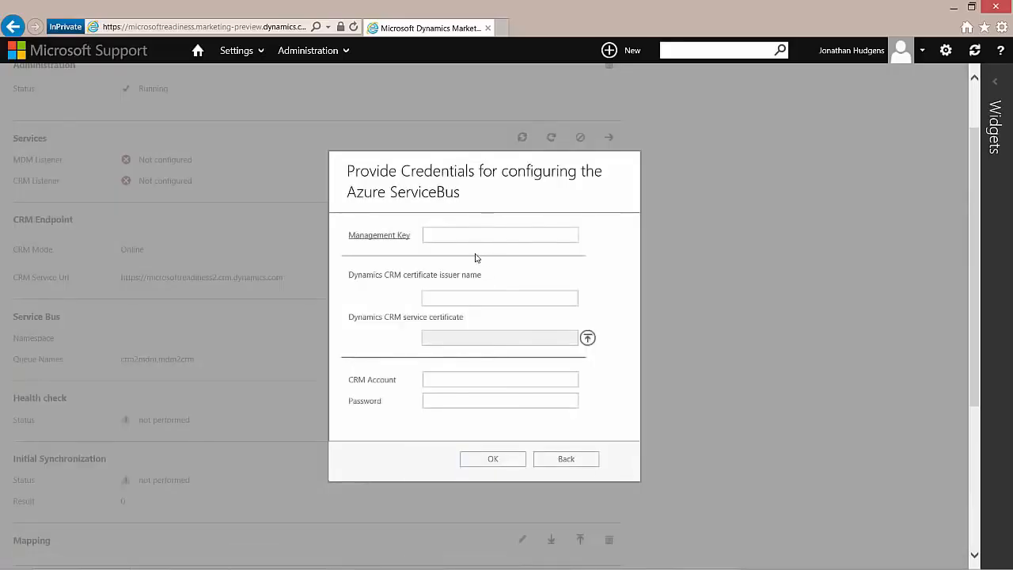
Step: Copy the management key from Notepad into the Management Key field
click(434, 239)
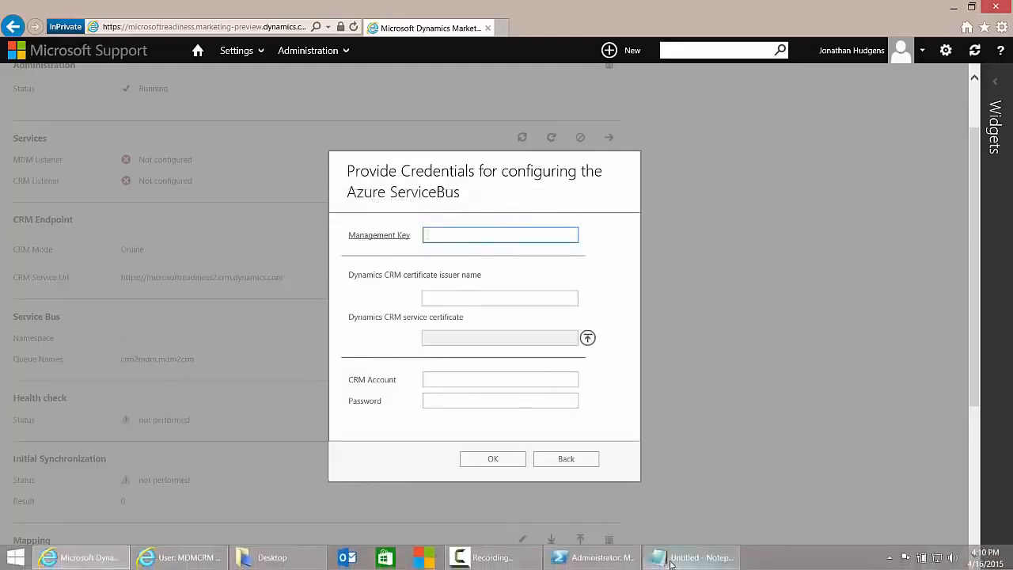
click(697, 558)
drag(258, 37, 3, 37)
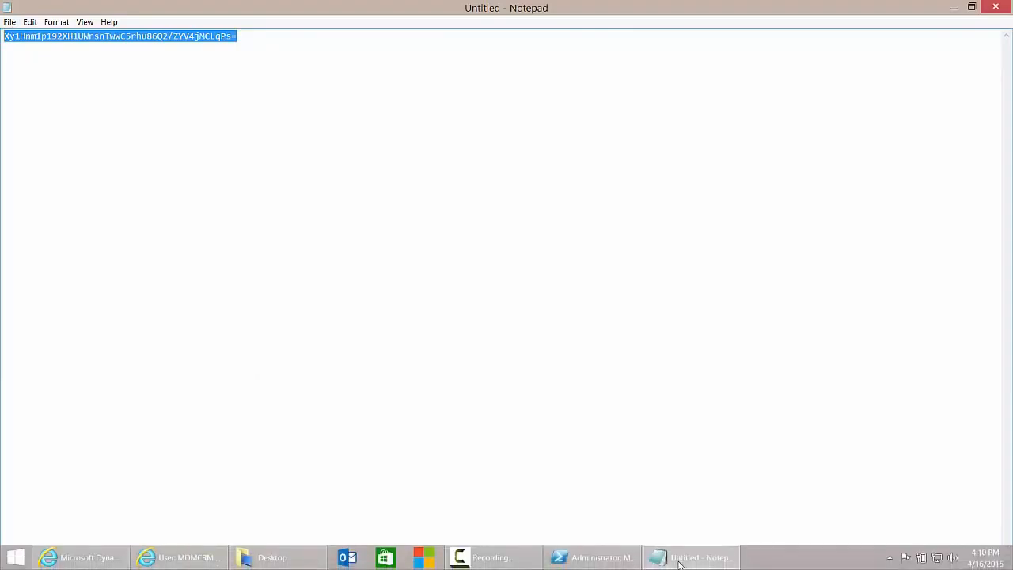
click(680, 561)
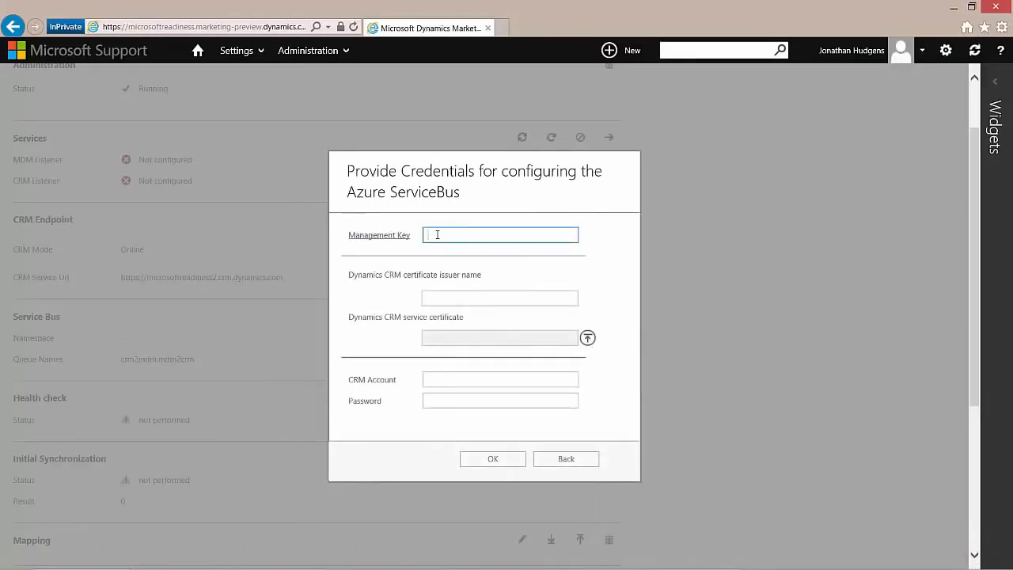
key(ctrl+v)
Step: Enter issuer name crm.dynamics.com and start the service certificate upload
click(465, 294)
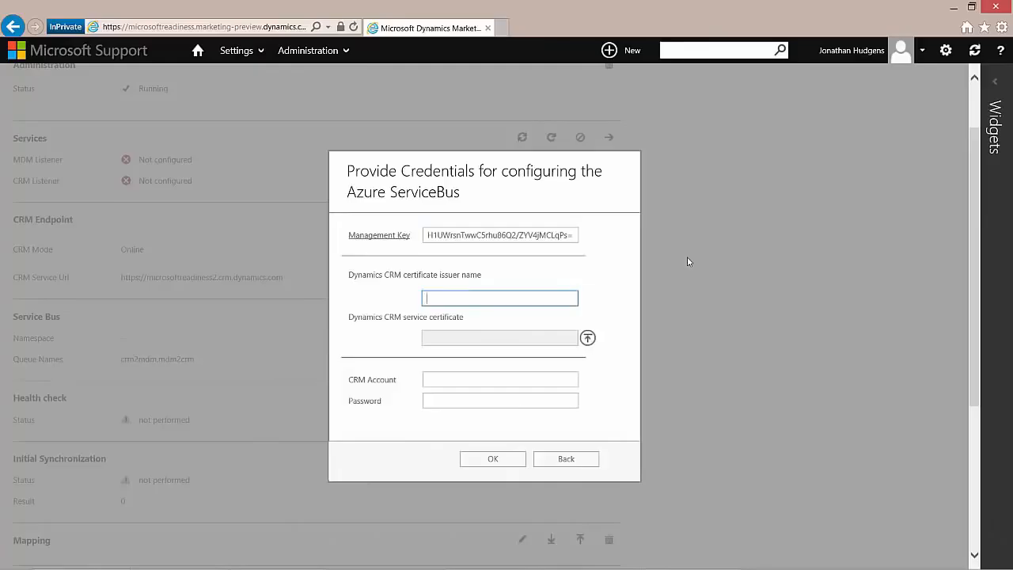
text(crm.dynamics.com)
click(587, 340)
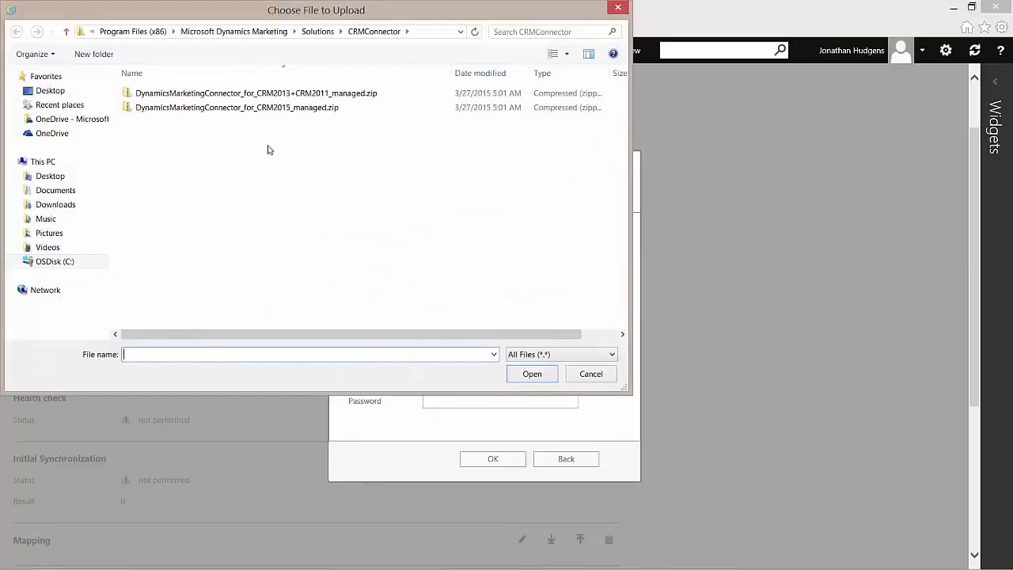
Step: Upload the crm.dynamics.com.cer certificate from the Desktop
click(55, 176)
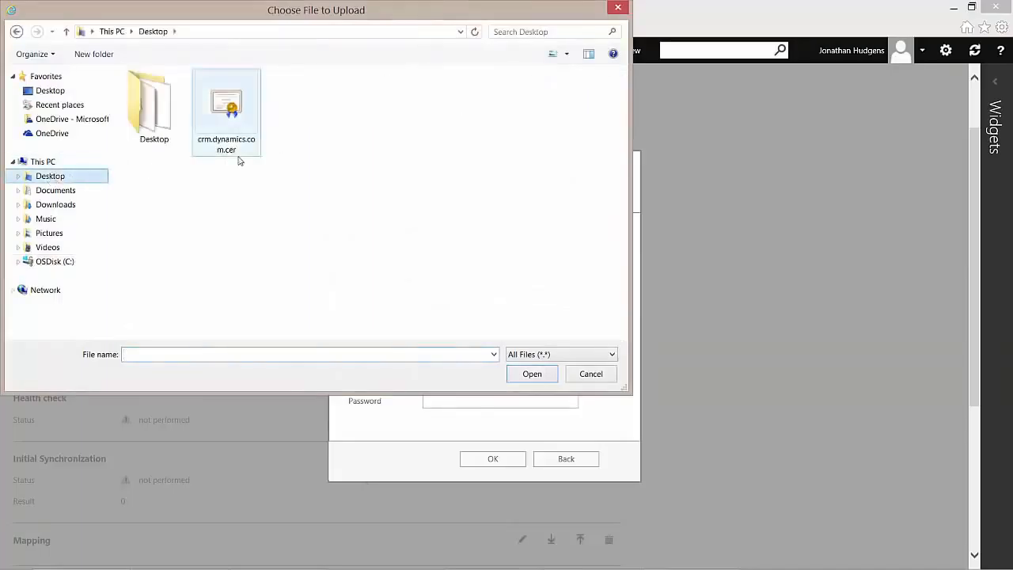
click(233, 112)
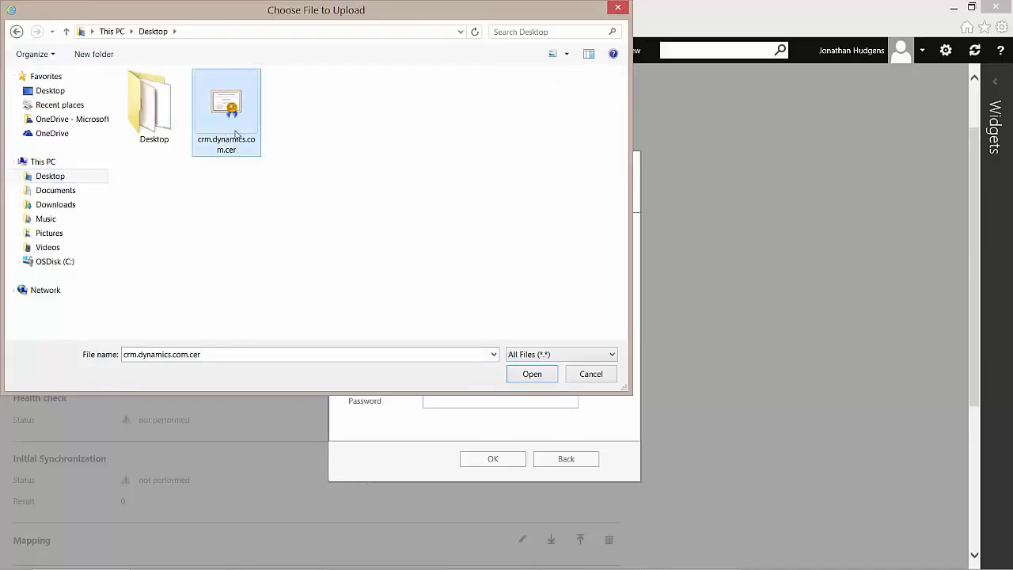
double_click(228, 136)
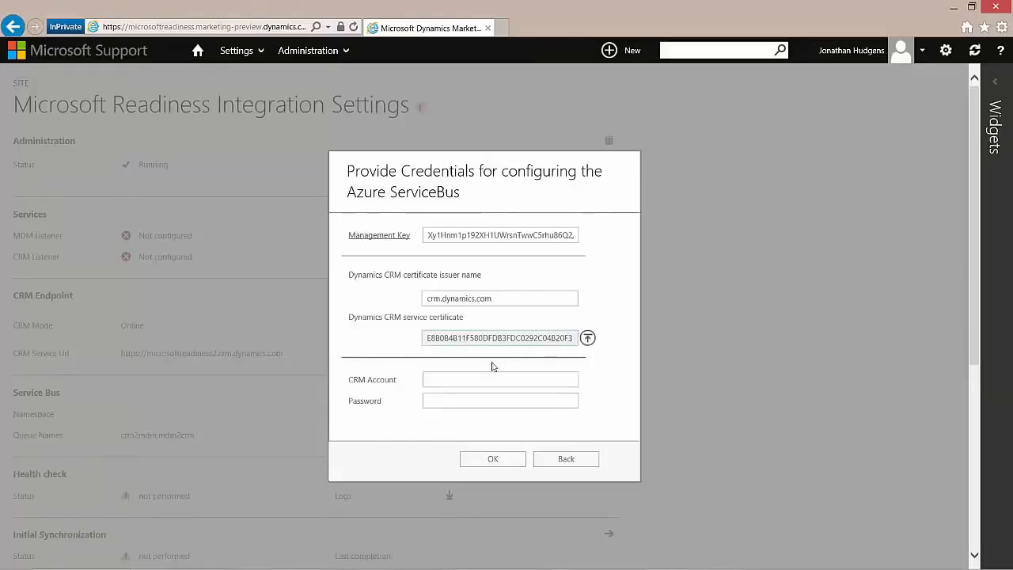
Step: Enter the CRM account e-mail and password and submit the ServiceBus credentials
click(437, 380)
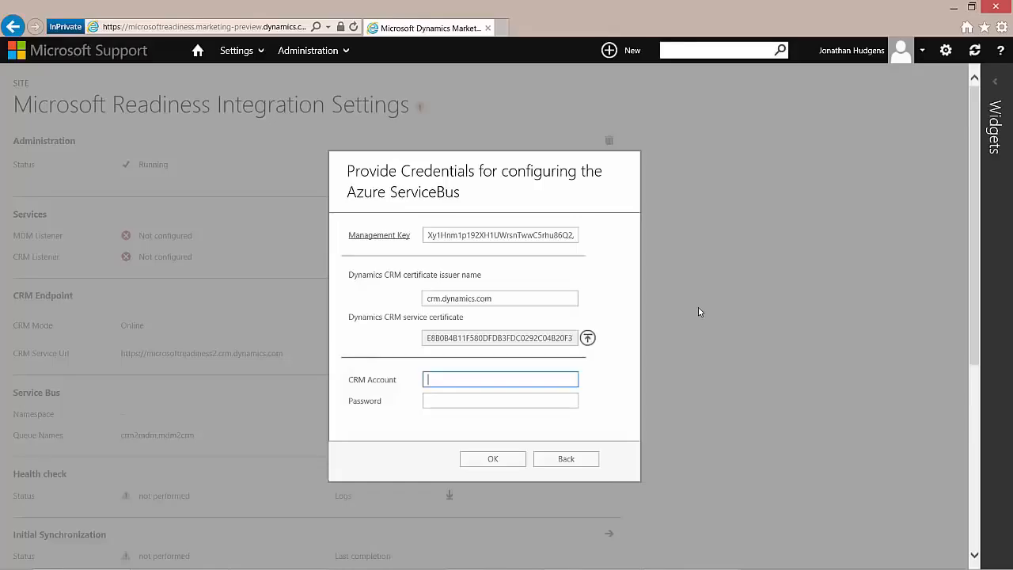
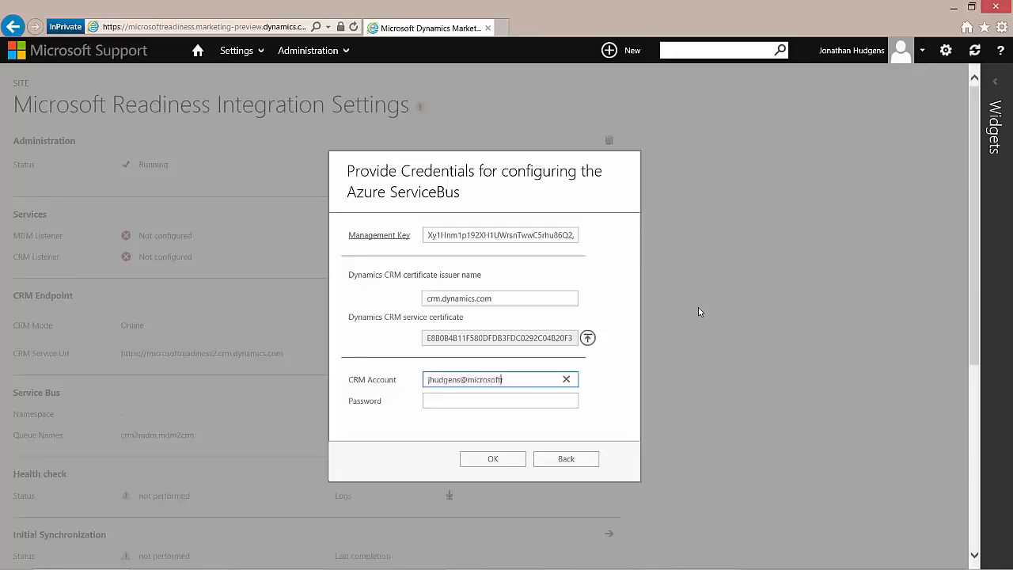
key(Tab)
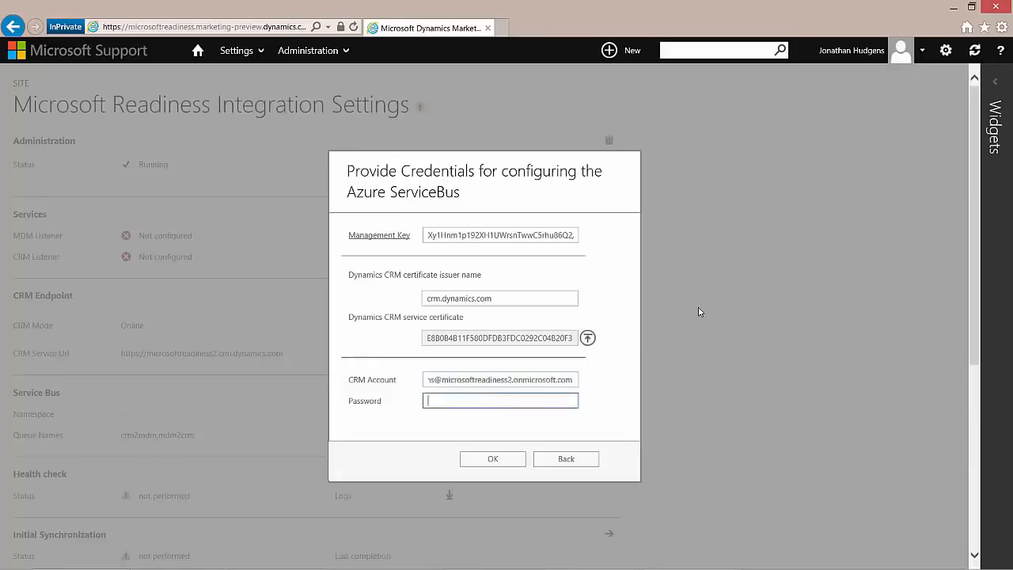
text(•••••••••••••)
click(492, 459)
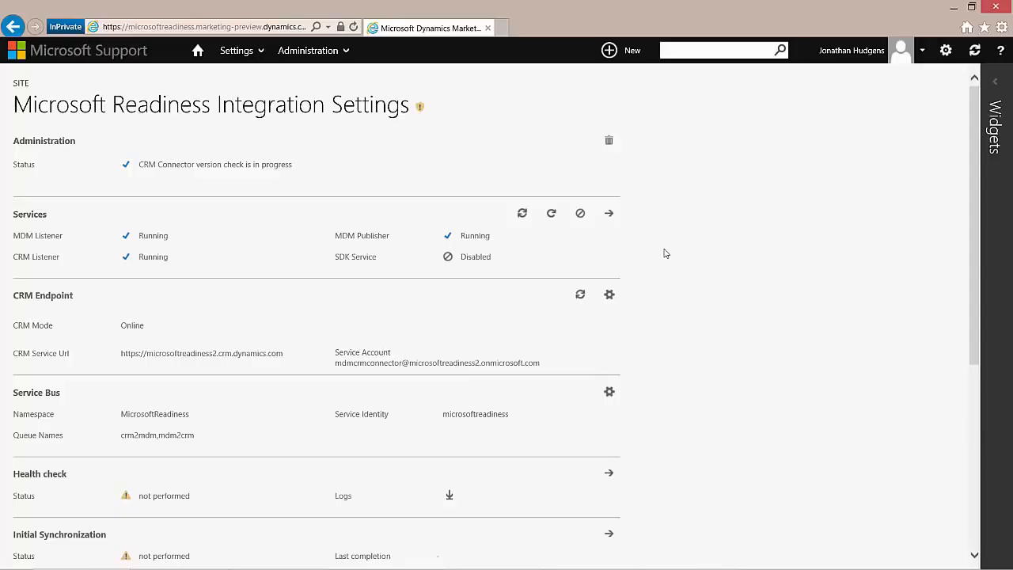
Step: Refresh the integration settings and run the connector health check
click(975, 52)
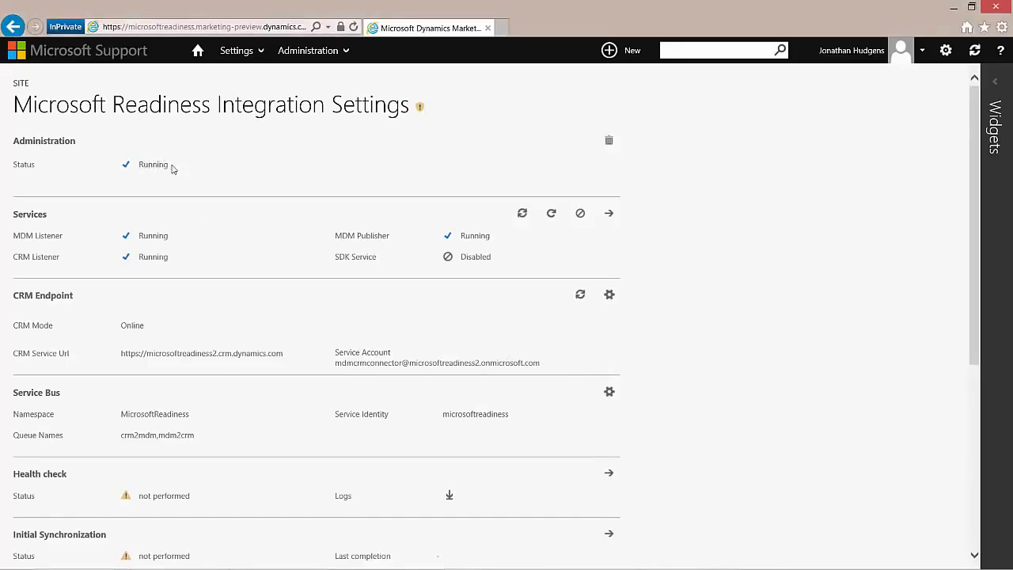
scroll(356, 331, down, 3)
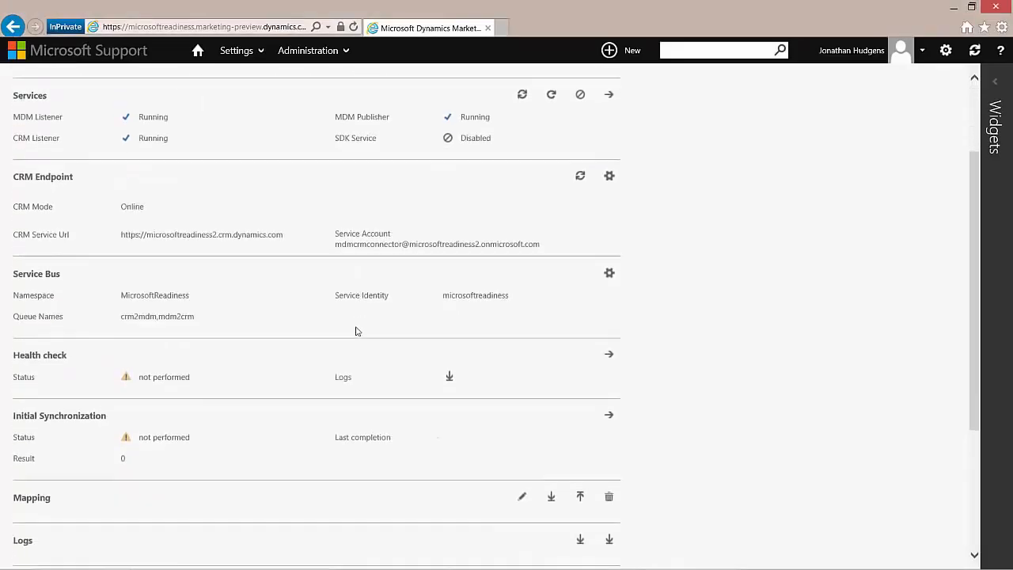
scroll(356, 331, down, 1)
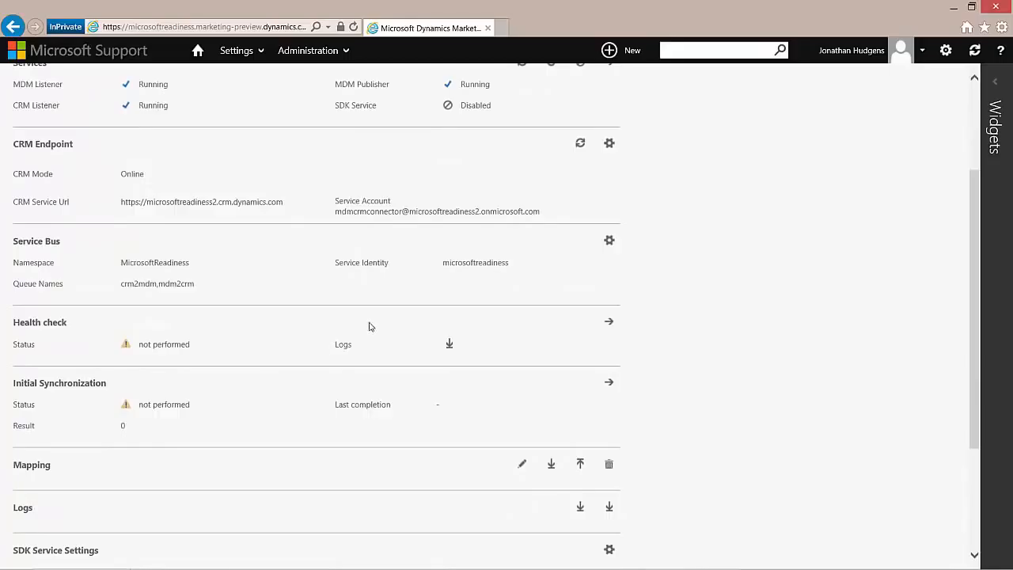
click(610, 325)
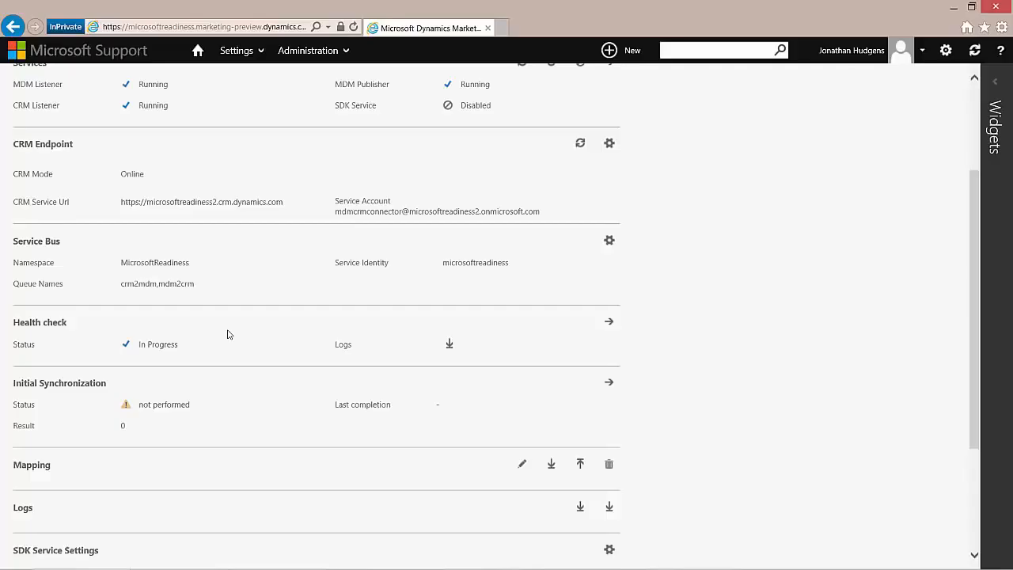
Step: Reload the settings to confirm the Health check status reads Complete
scroll(197, 344, up, 3)
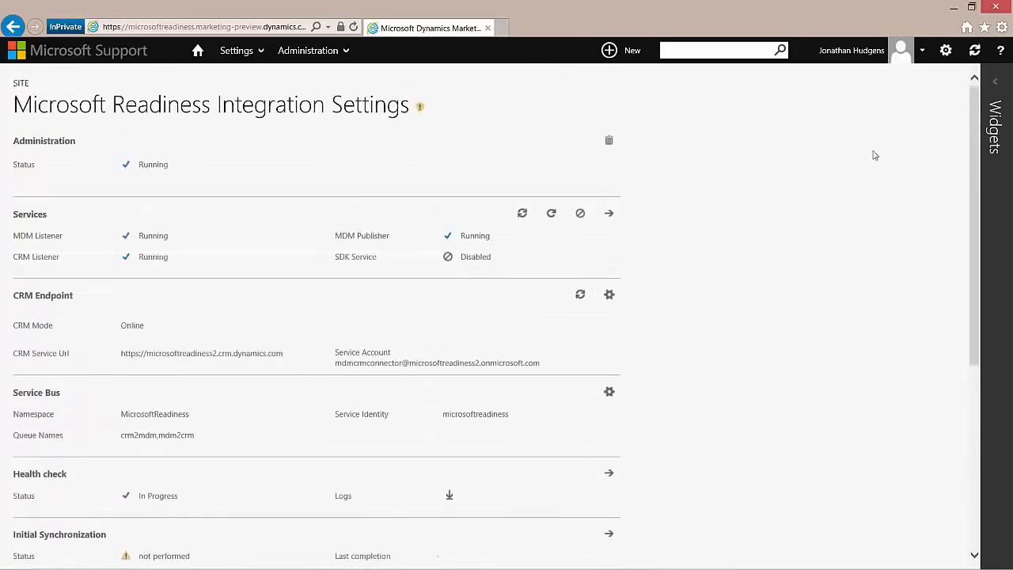
click(974, 51)
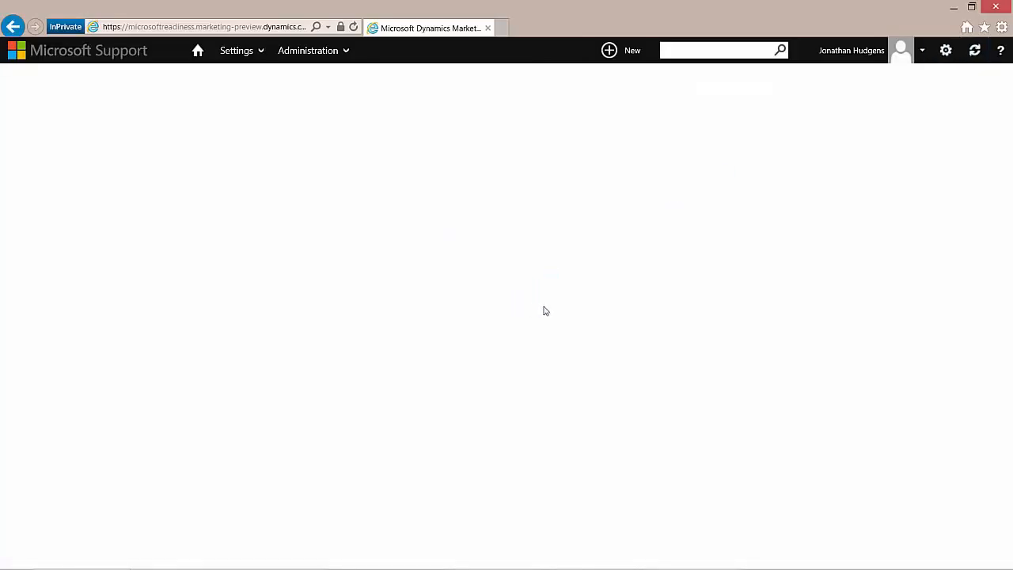
scroll(543, 309, down, 3)
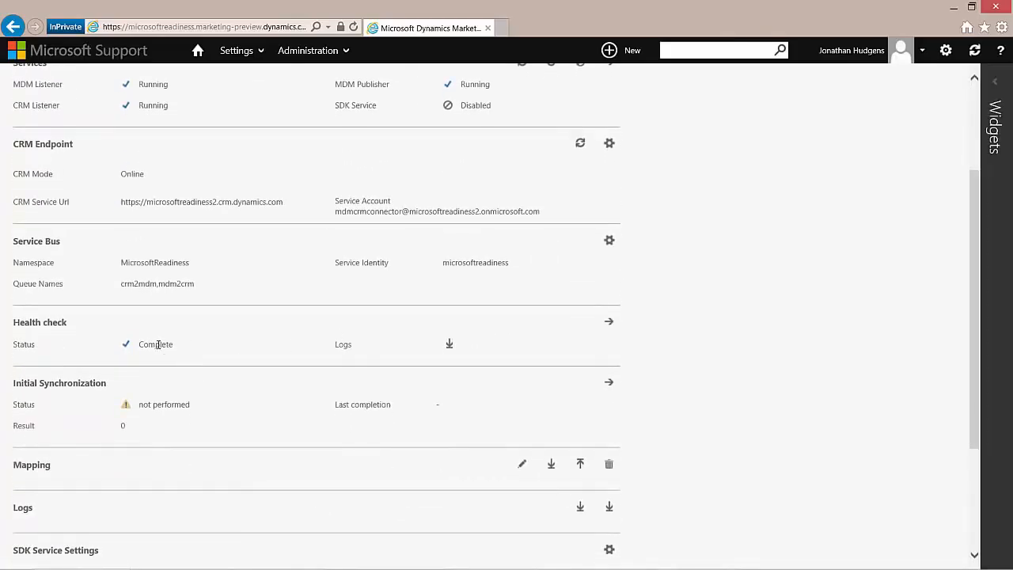
Step: Start an initial synchronization and confirm it, leaving its status In Progress
click(608, 385)
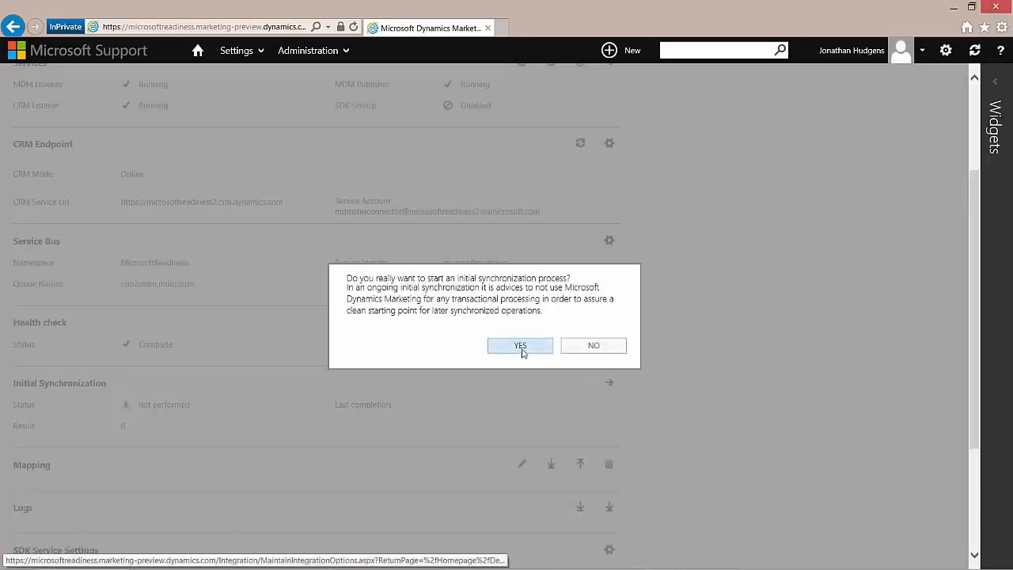
click(522, 349)
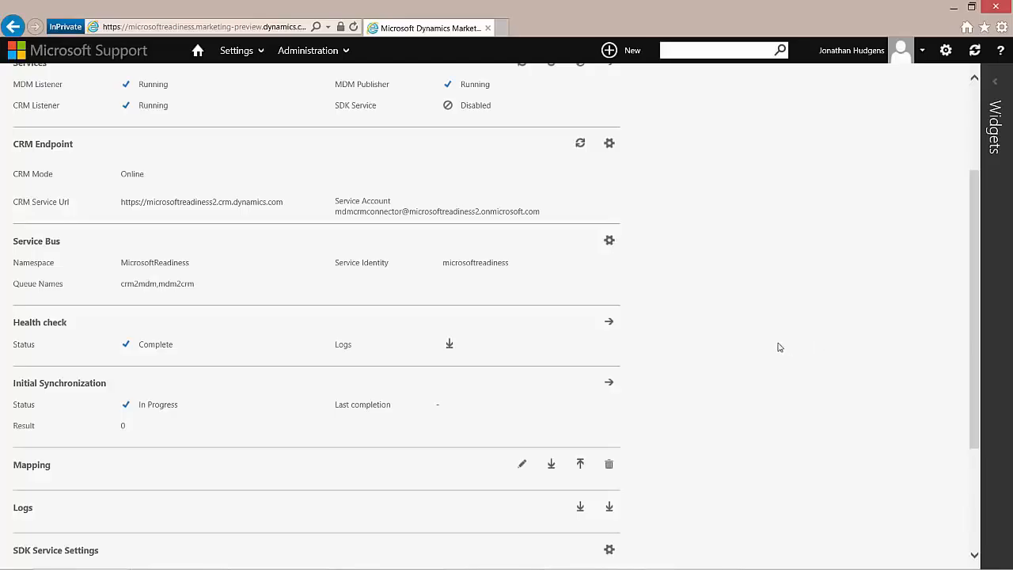
scroll(735, 381, down, 2)
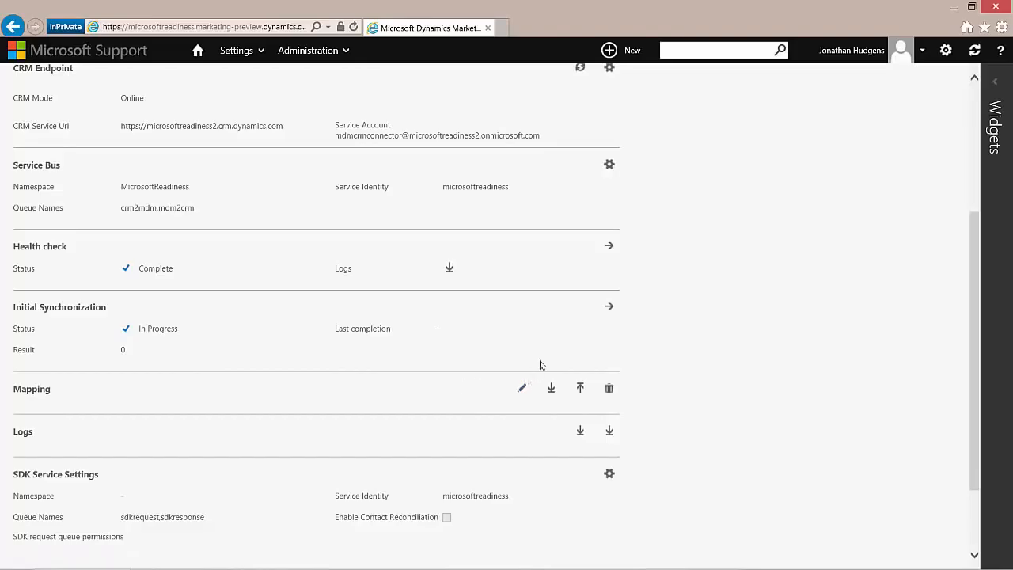
Step: Reload the page to check Initial Synchronization: Complete with result 166
scroll(545, 348, up, 3)
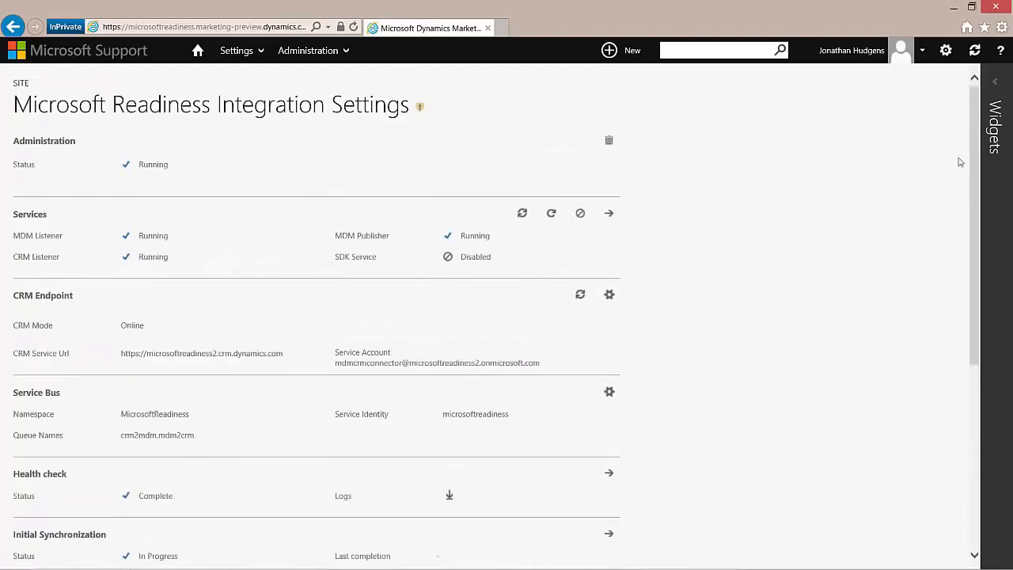
click(959, 62)
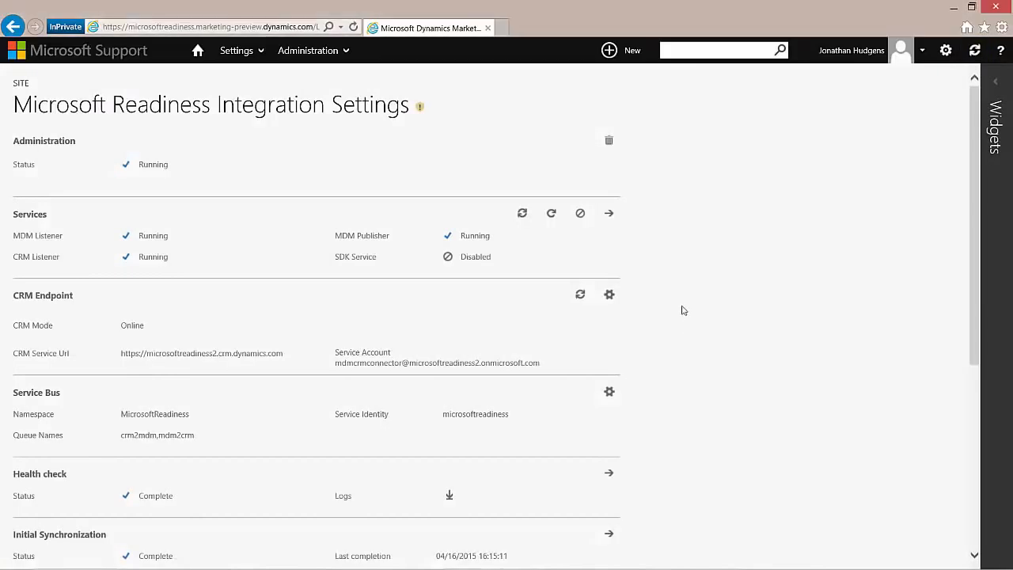
scroll(664, 289, down, 3)
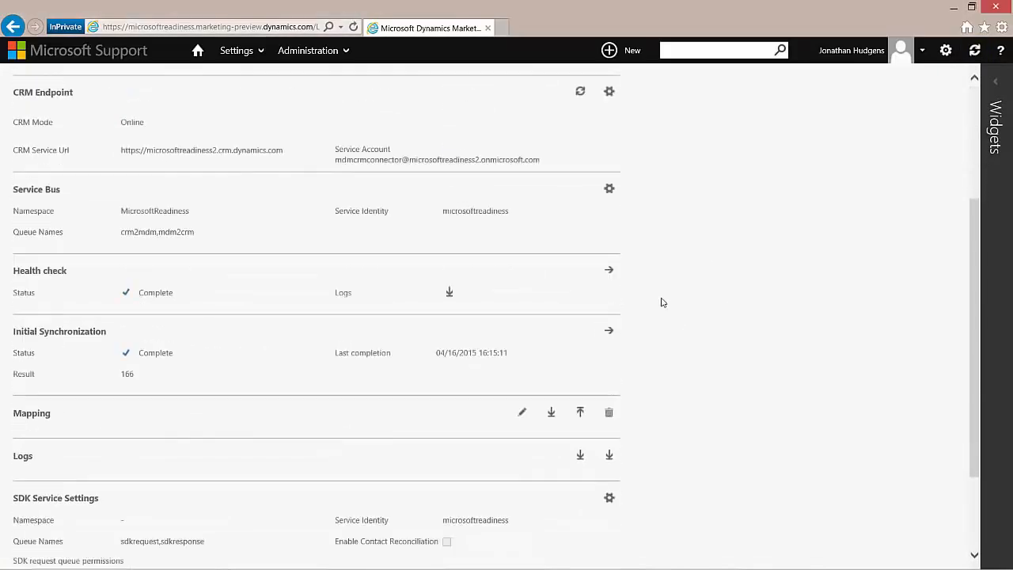
scroll(343, 373, up, 1)
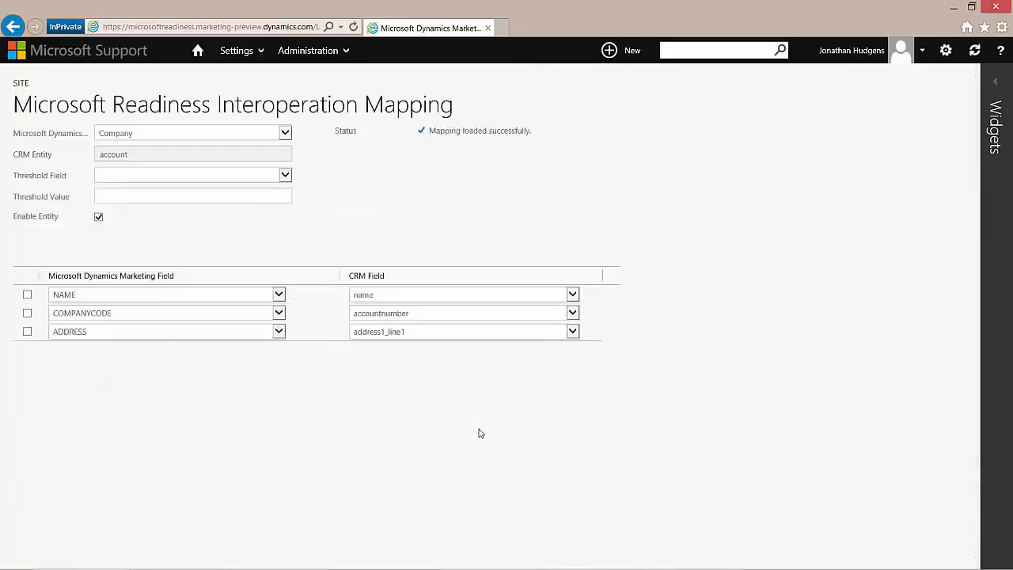
Step: Review the Contact field mappings, then switch to LeadManagement mapped to lead with SALESREADY threshold 1
click(168, 135)
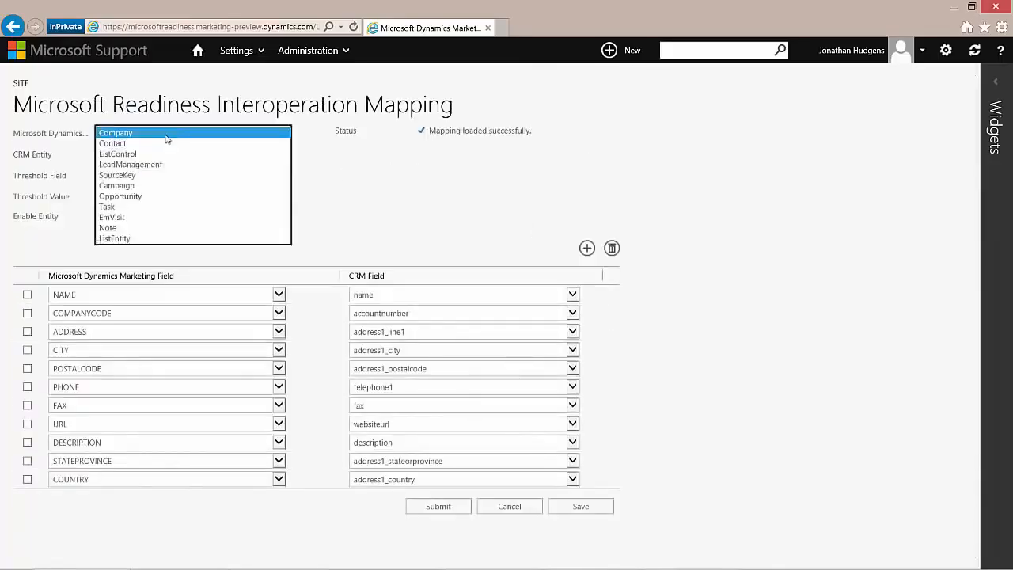
click(158, 147)
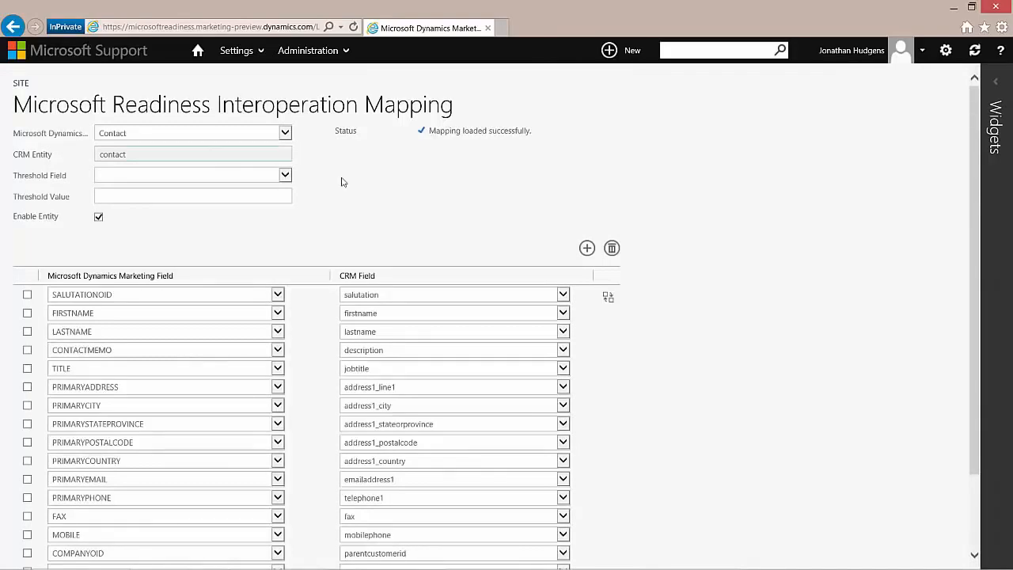
scroll(425, 207, down, 1)
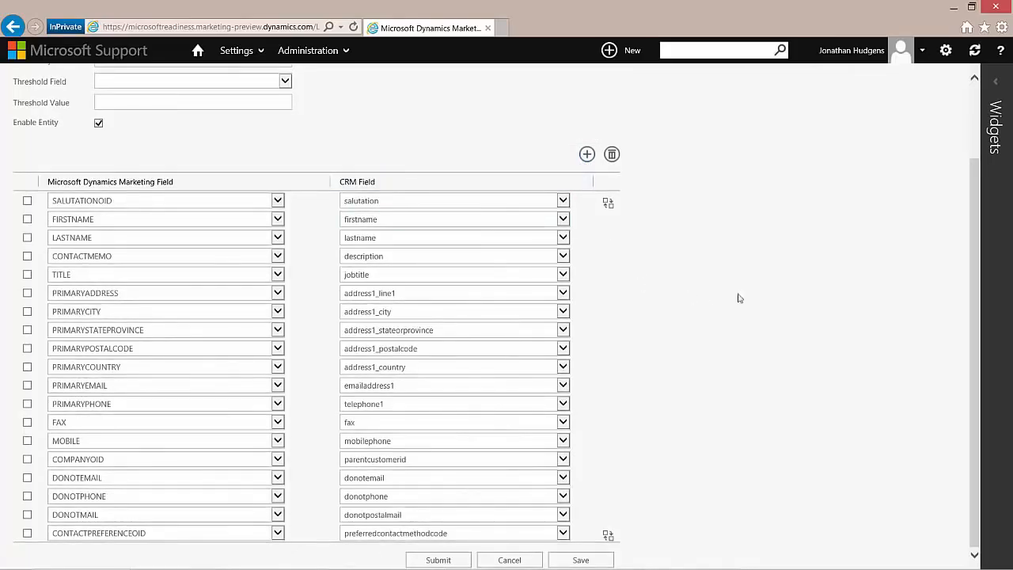
scroll(740, 297, up, 2)
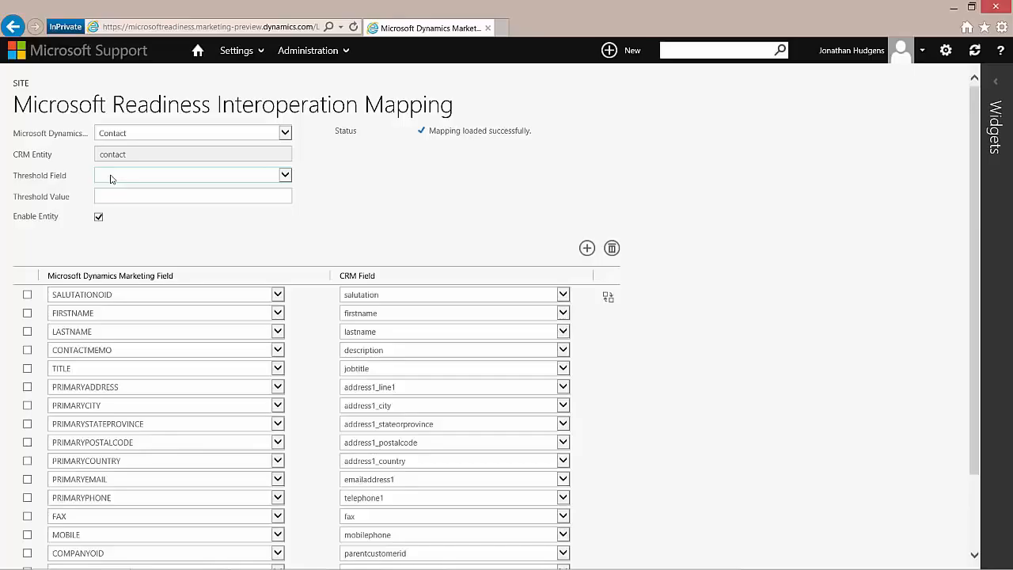
click(134, 135)
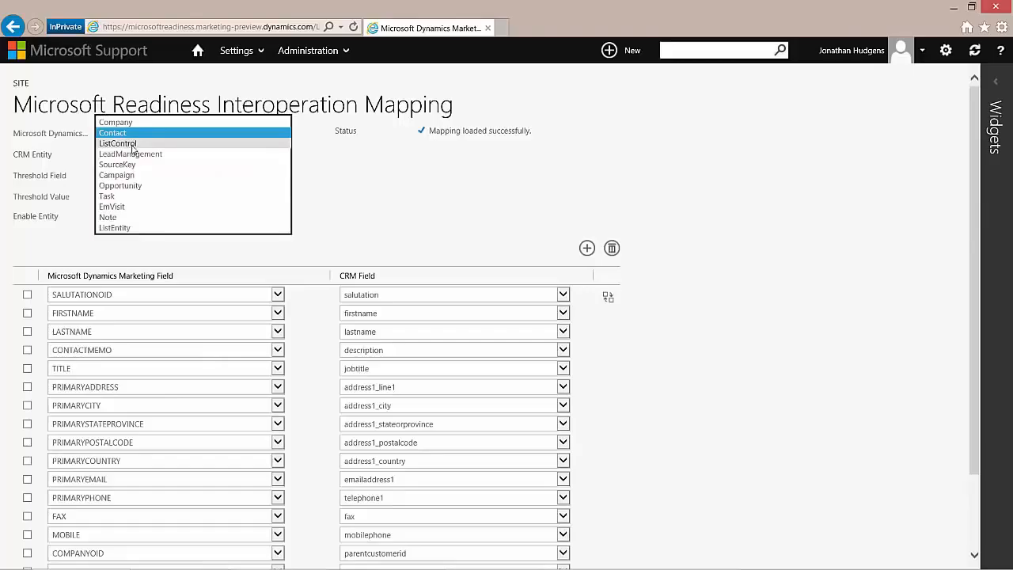
click(136, 154)
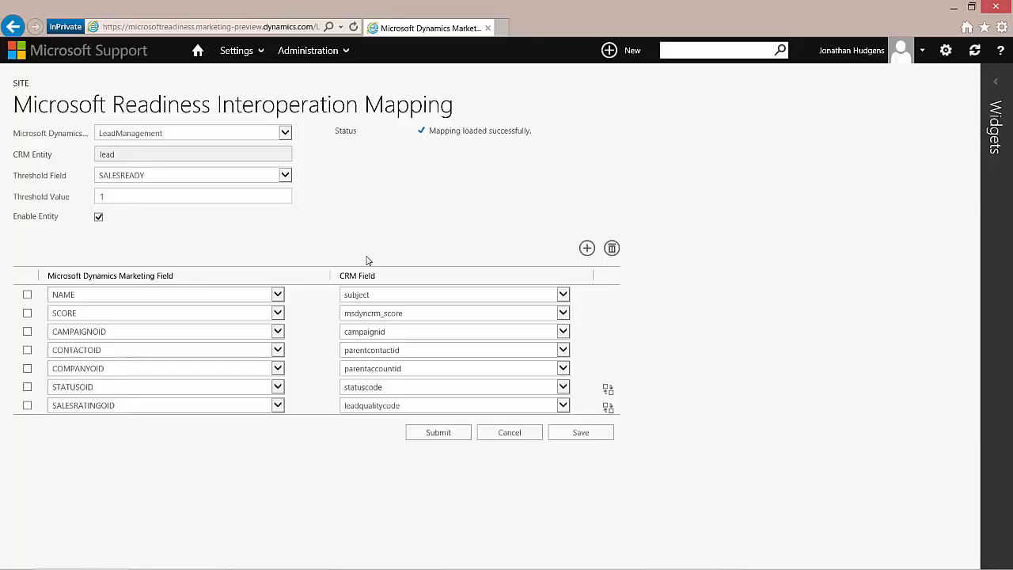
Step: Check the ListEntity mapping to listmember with a 10-minute interval, then submit the mapping
click(161, 135)
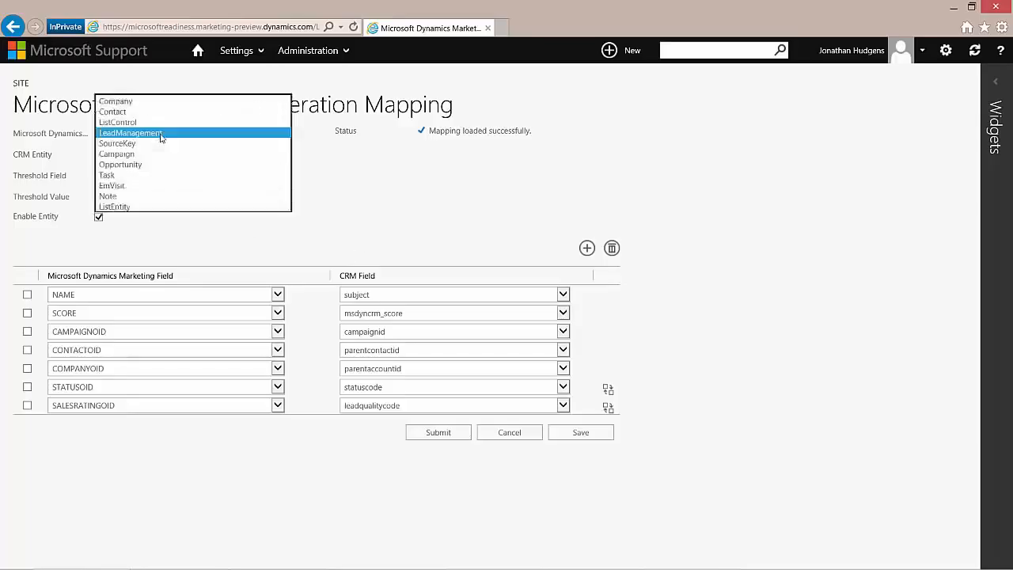
click(140, 208)
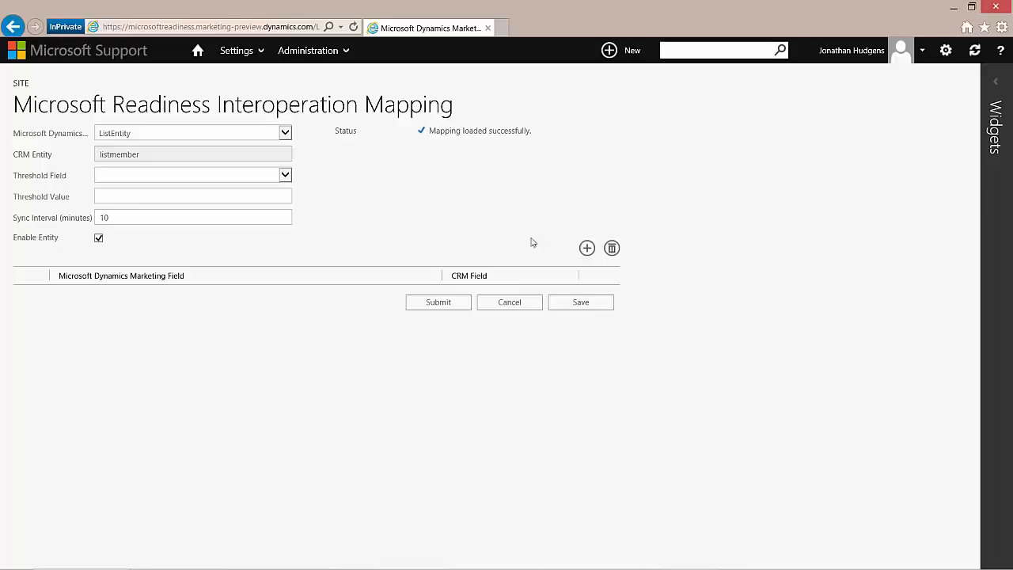
click(423, 305)
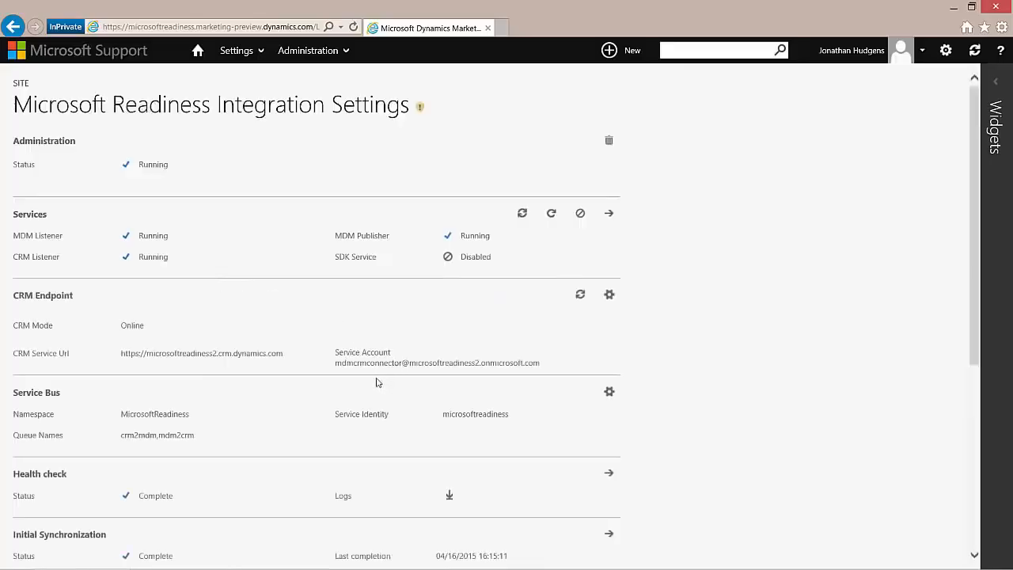
Step: Verify listeners and MDM Publisher are Running and SDK Service Disabled, then select the Administration trash icon
scroll(371, 388, down, 2)
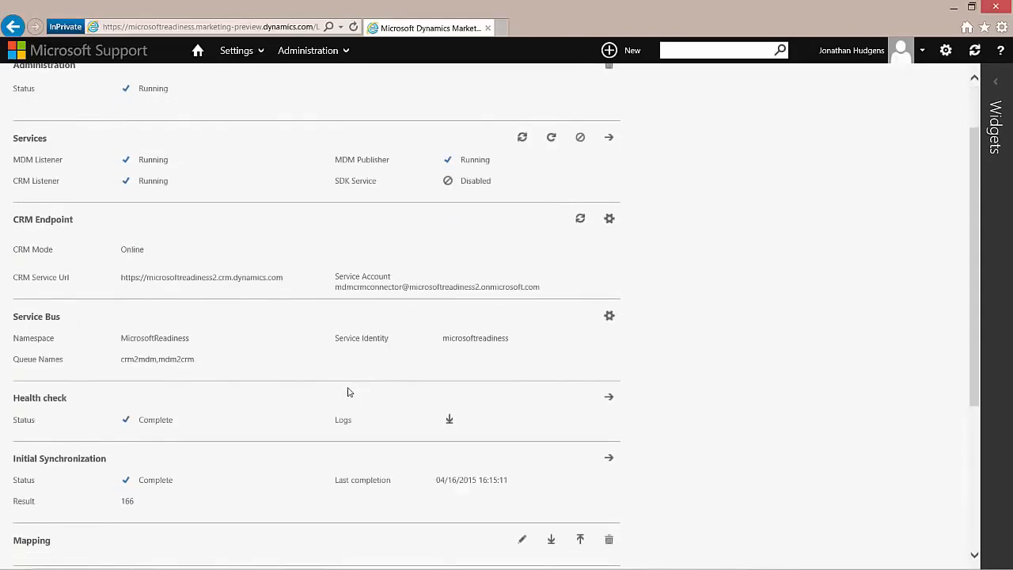
scroll(349, 393, down, 4)
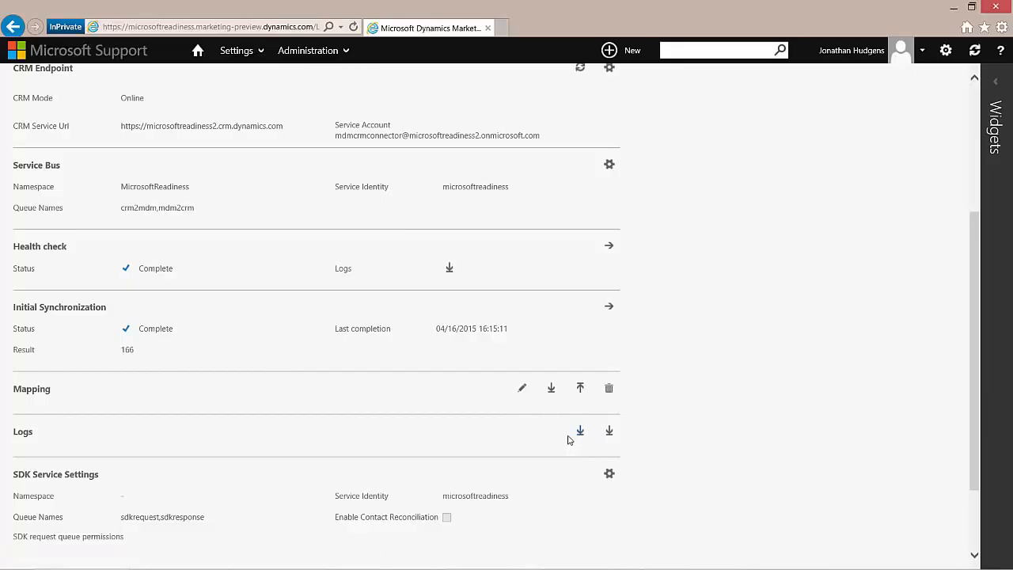
scroll(487, 408, up, 3)
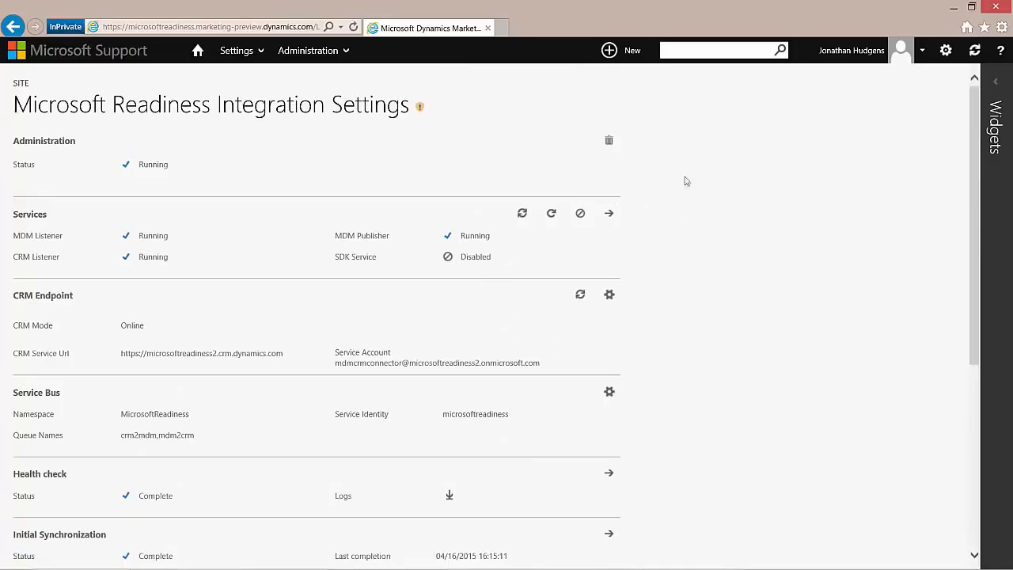
click(610, 147)
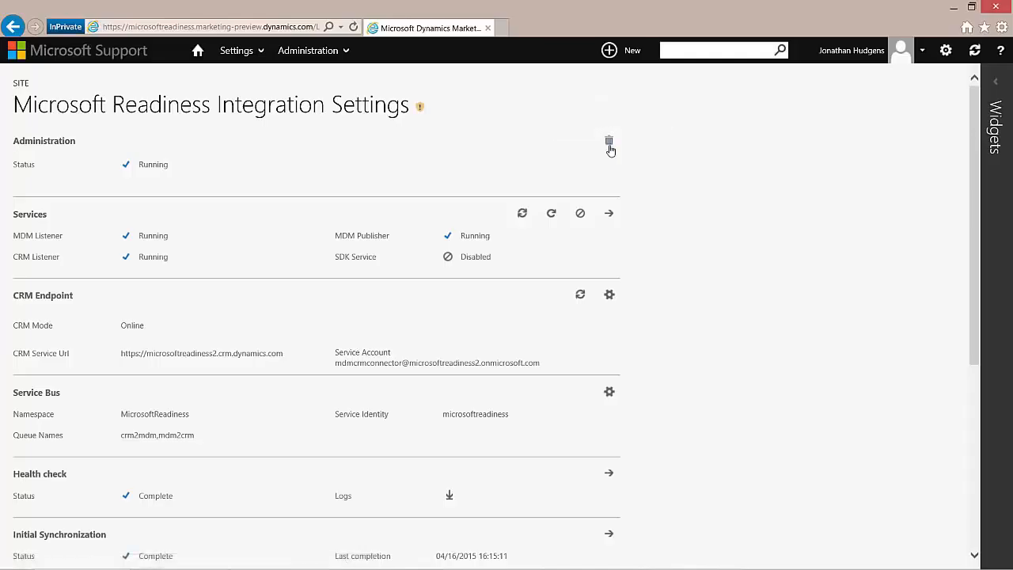